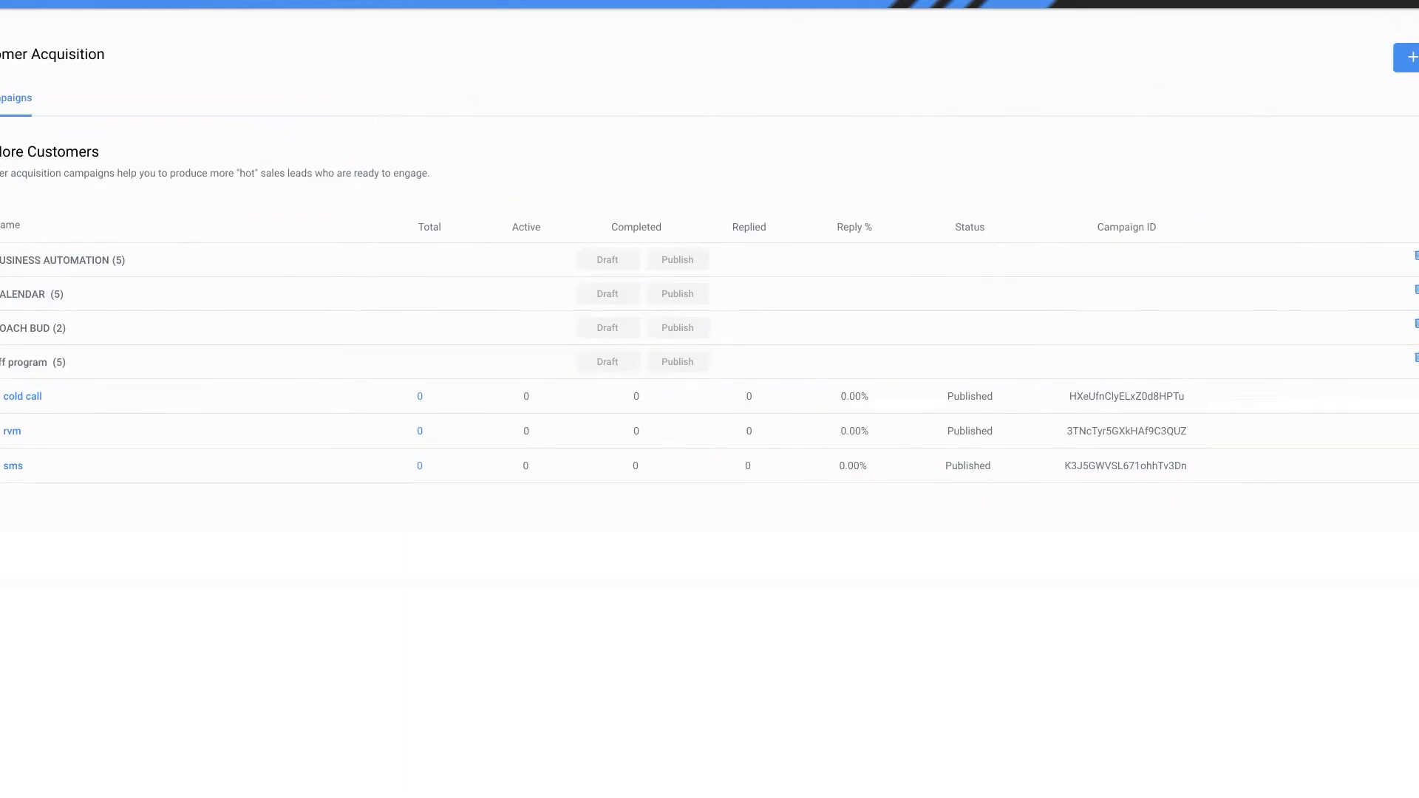
Create and save a new campaign named "sms-pre4close" without choosing a folder.
{"action": "left_click", "coordinate": [1409, 57]}
{"action": "left_click", "coordinate": [593, 90]}
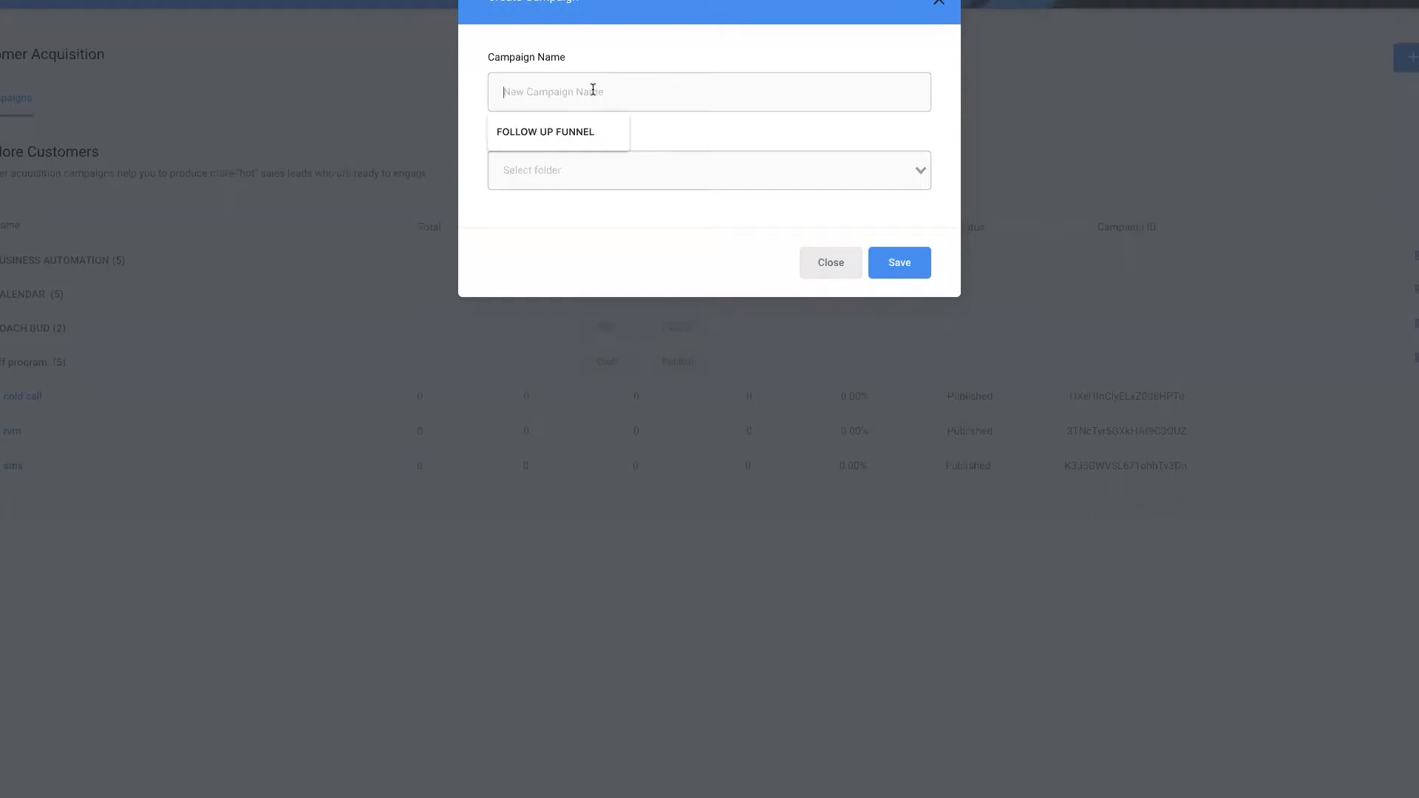
{"action": "type", "text": "sms"}
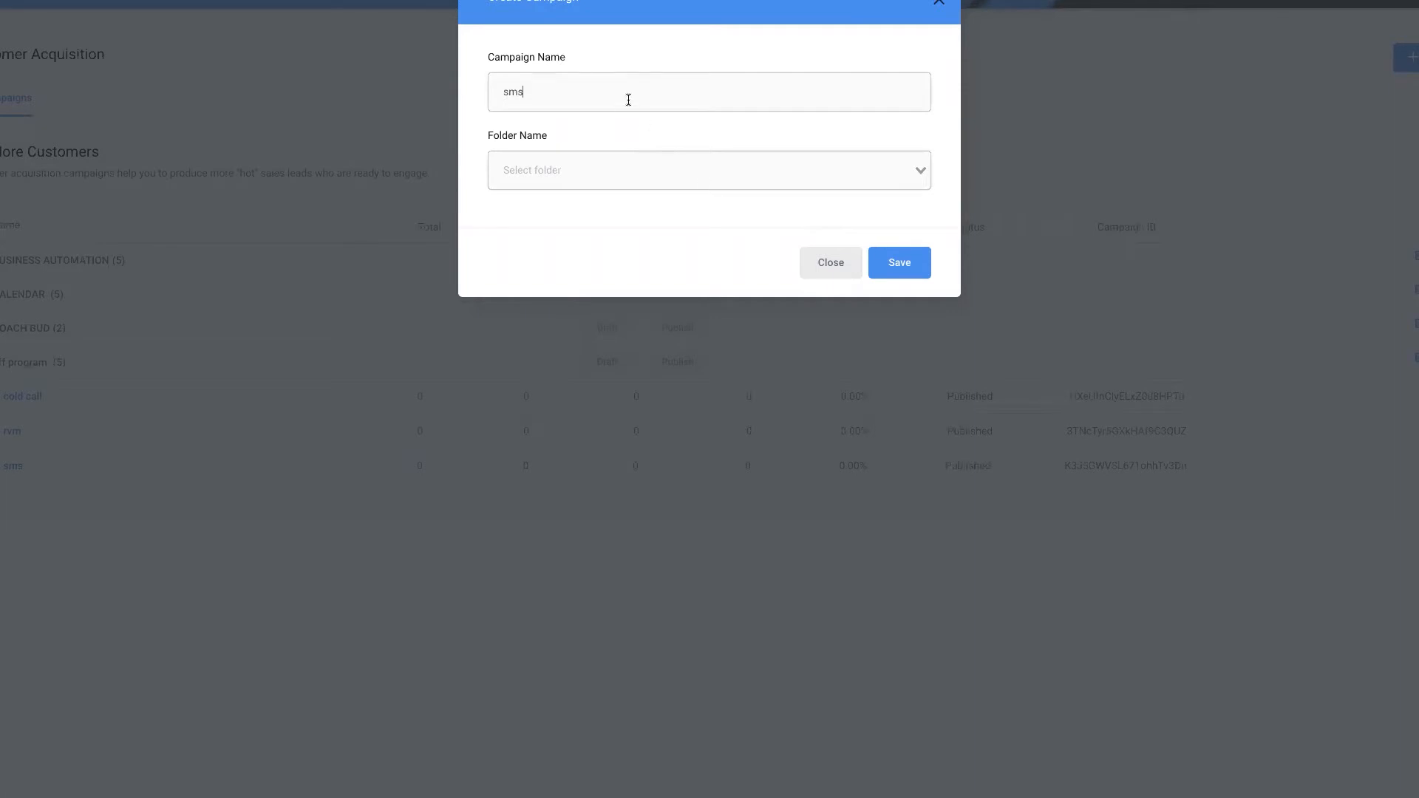
{"action": "type", "text": "-pre4close"}
{"action": "left_click", "coordinate": [917, 271]}
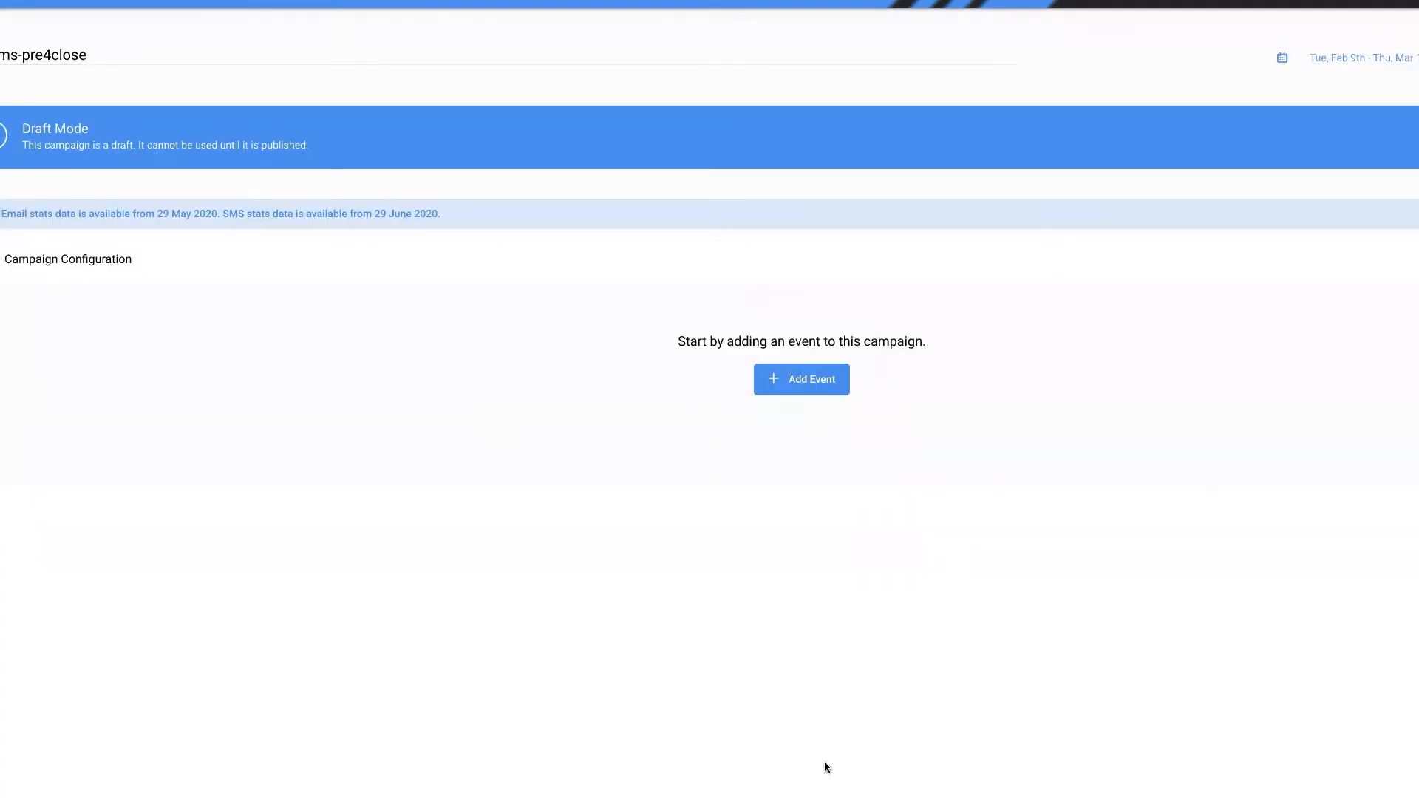
Enable the time window in the campaign configuration, with start time 05:30 pm and end time 08:00 pm.
{"action": "left_click", "coordinate": [87, 259]}
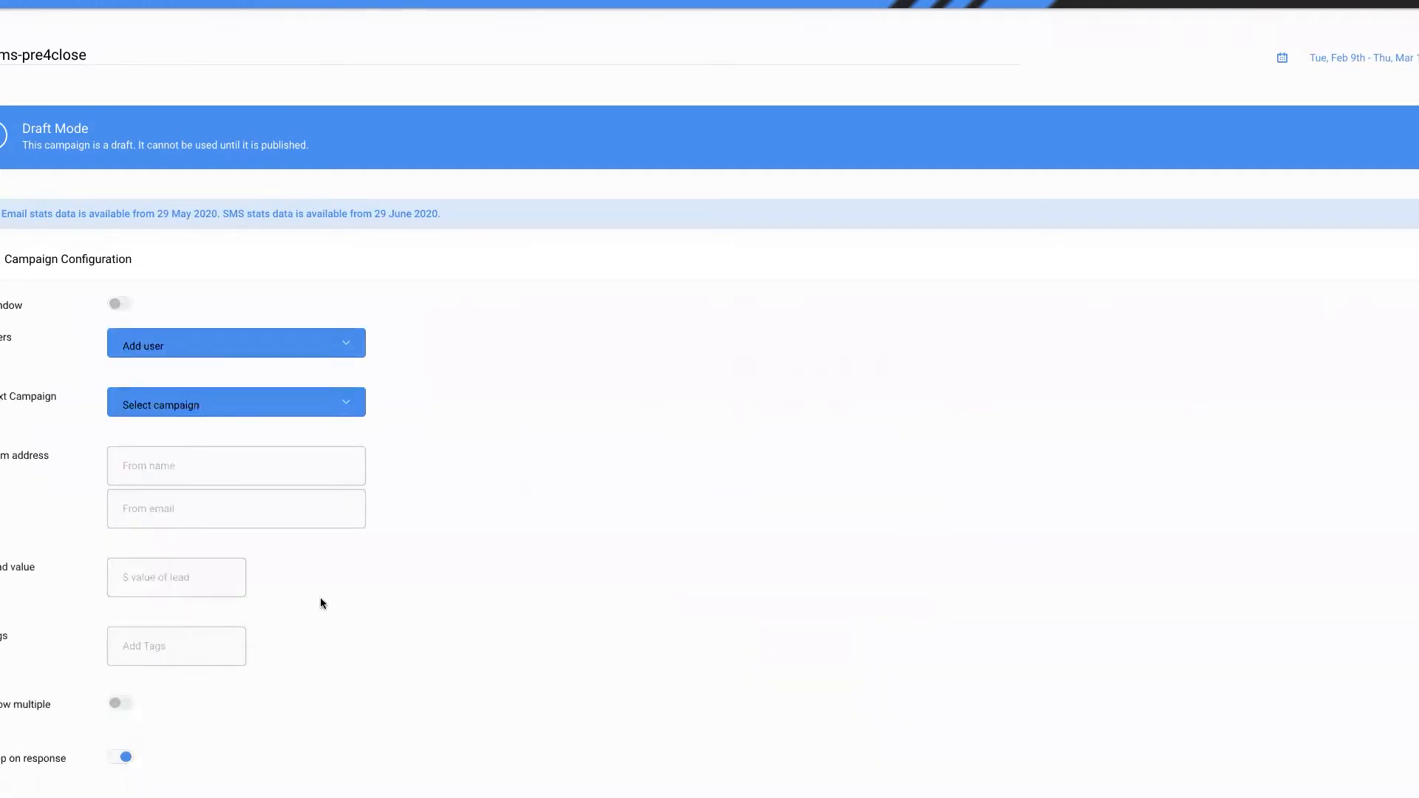
{"action": "left_click", "coordinate": [119, 304]}
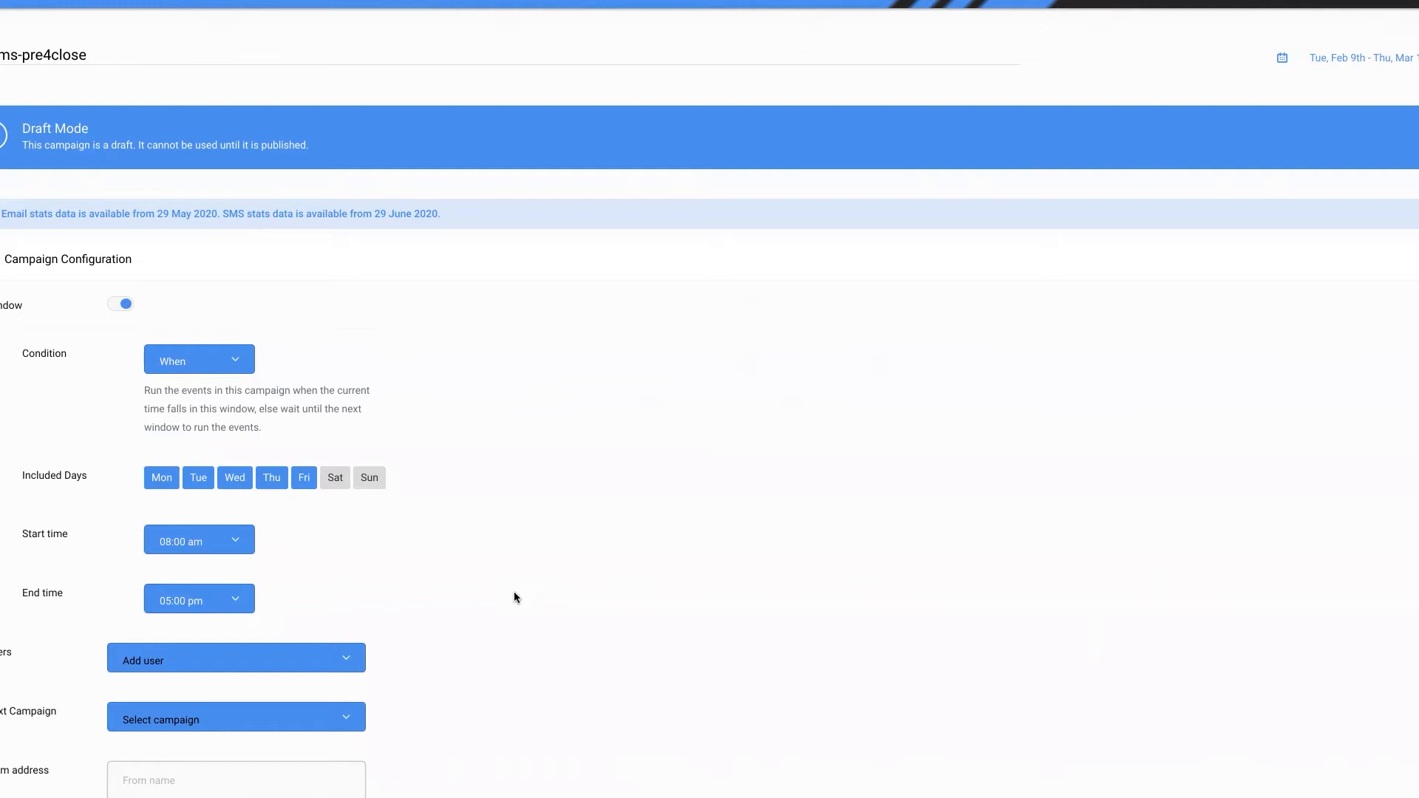
{"action": "scroll", "coordinate": [472, 349], "scroll_direction": "down", "scroll_amount": 2}
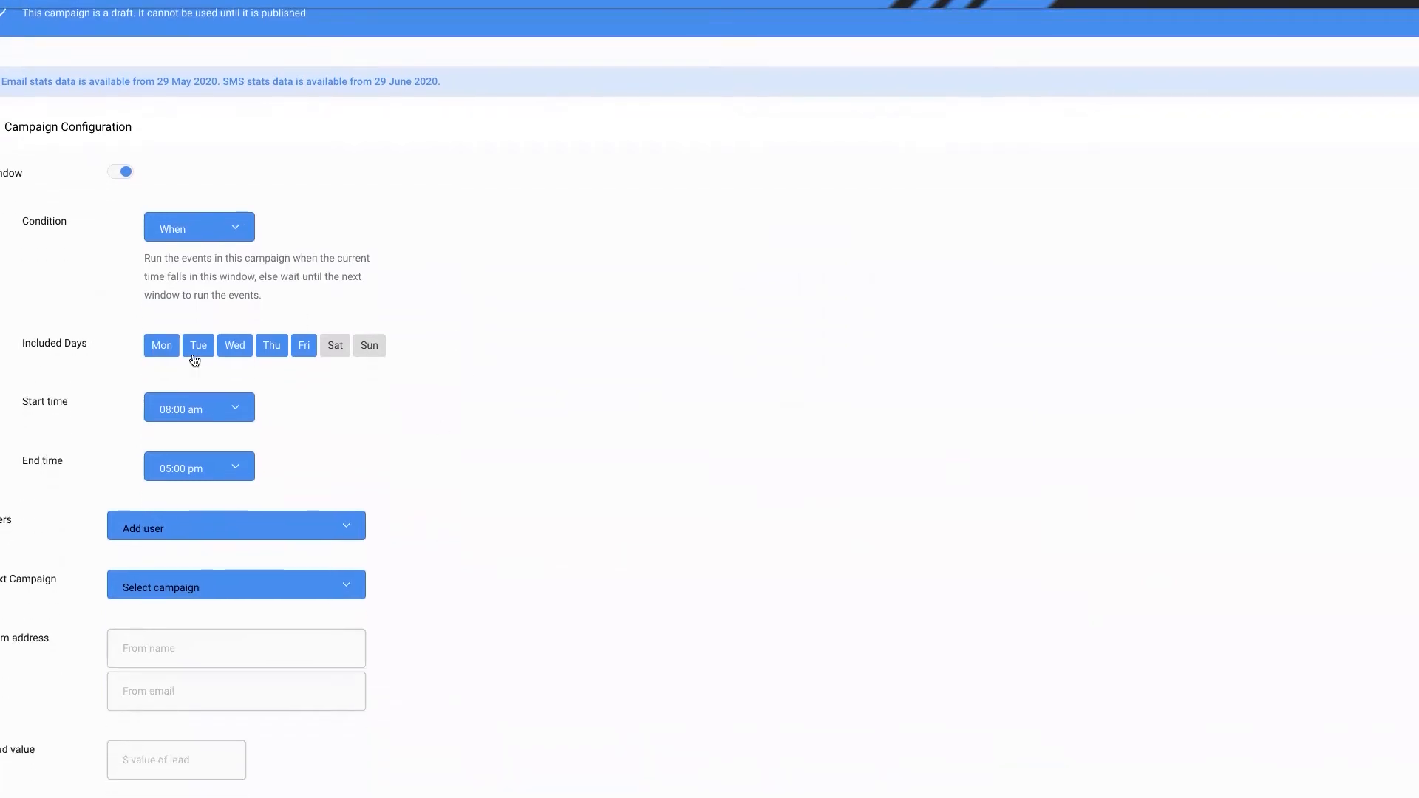
{"action": "left_click", "coordinate": [209, 412]}
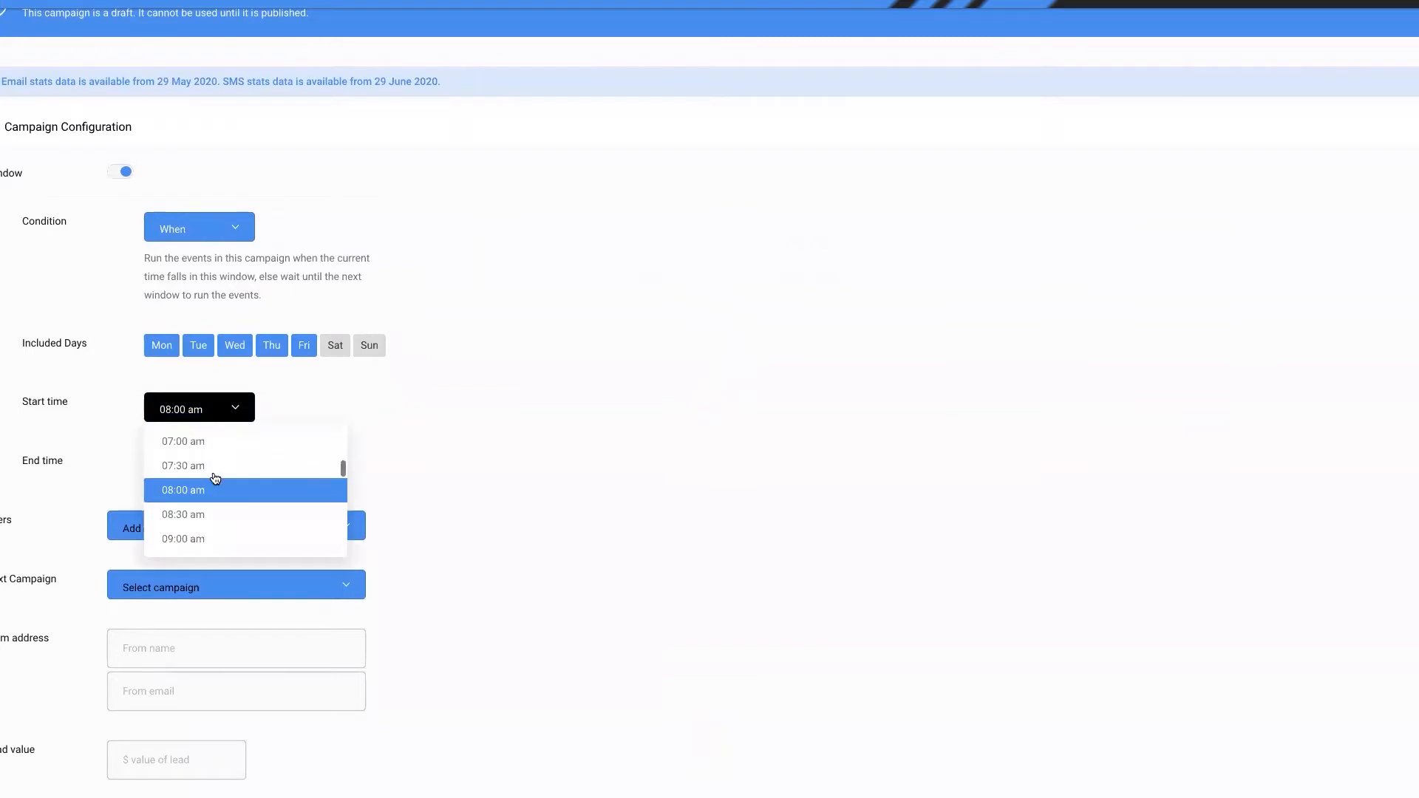
{"action": "scroll", "coordinate": [216, 477], "scroll_direction": "down", "scroll_amount": 2}
{"action": "scroll", "coordinate": [215, 478], "scroll_direction": "down", "scroll_amount": 5}
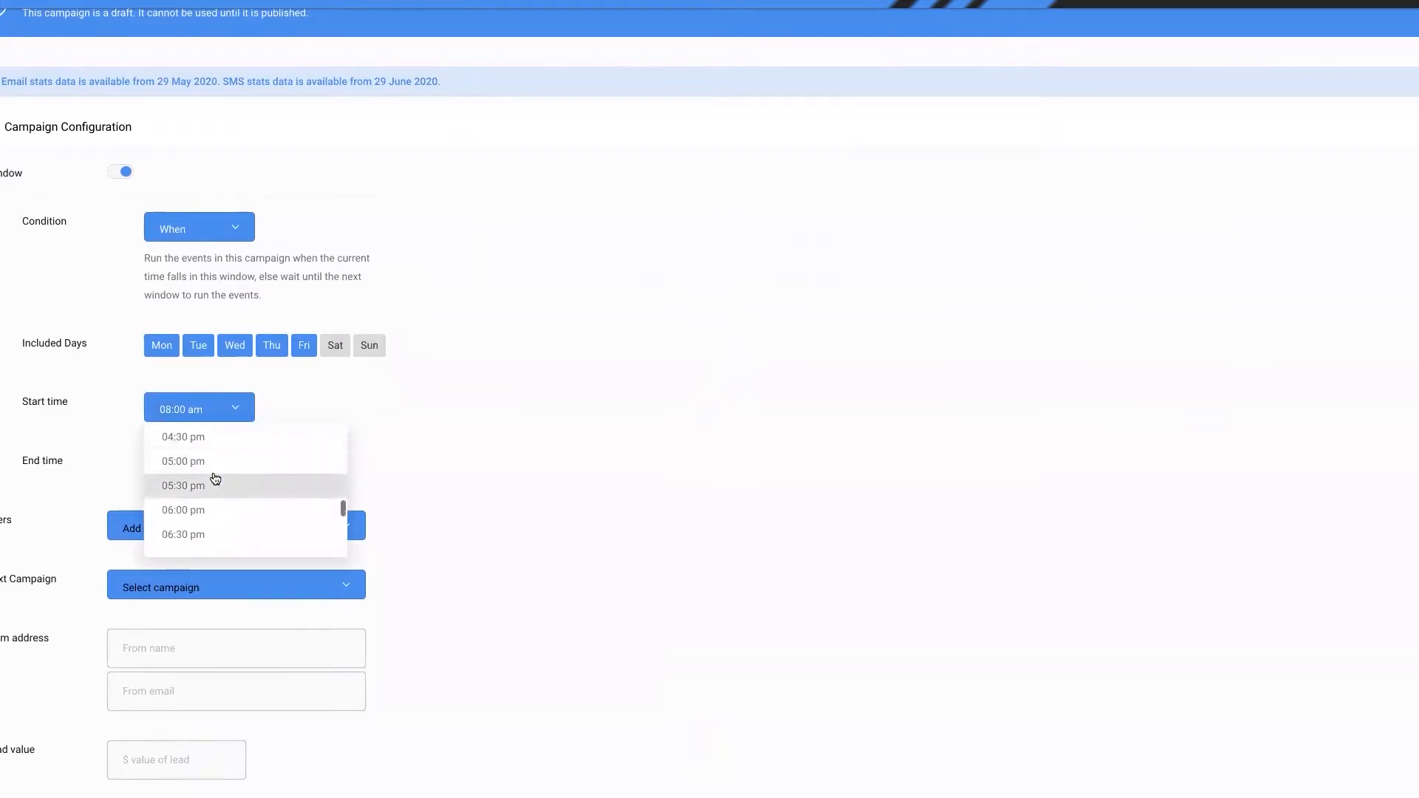
{"action": "left_click", "coordinate": [237, 475]}
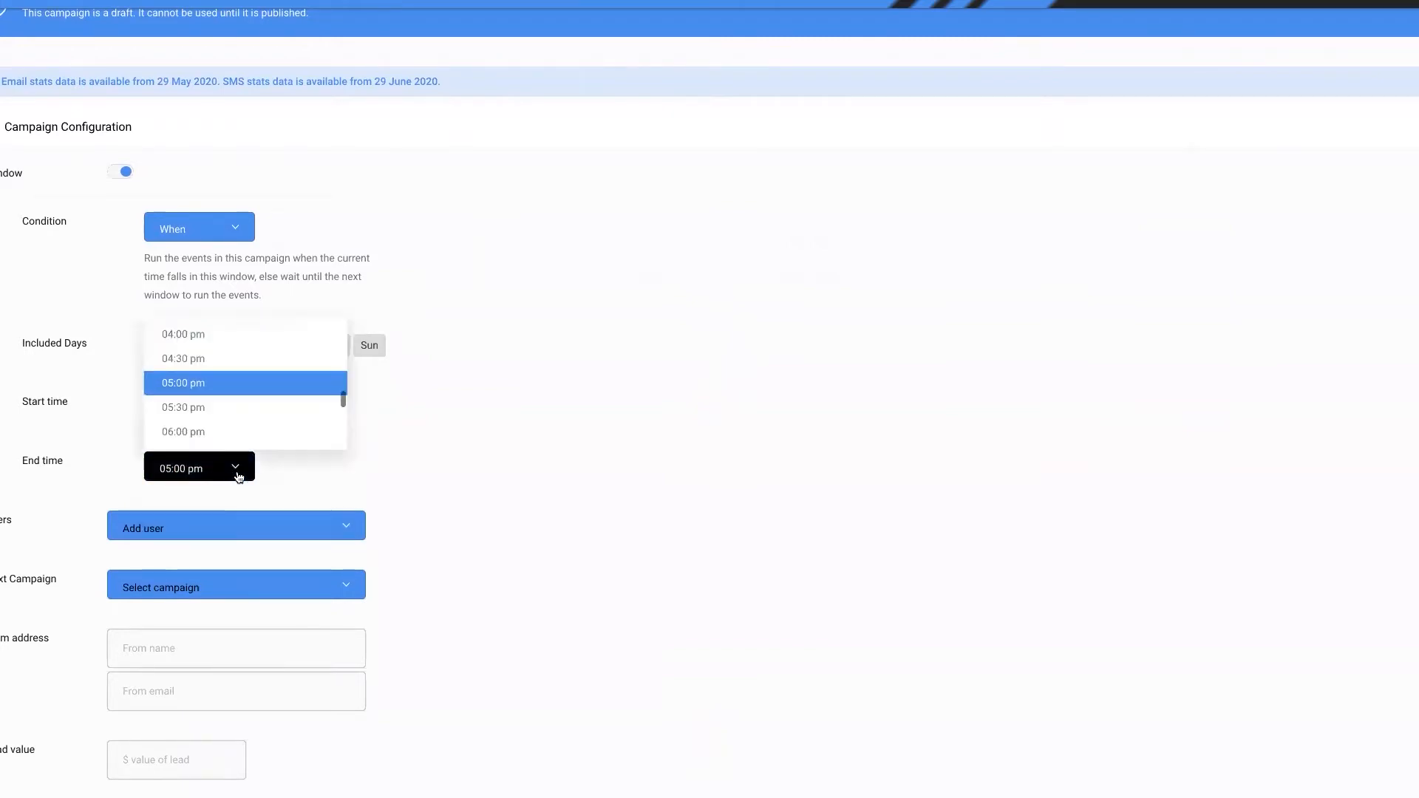
{"action": "scroll", "coordinate": [237, 384], "scroll_direction": "down", "scroll_amount": 5}
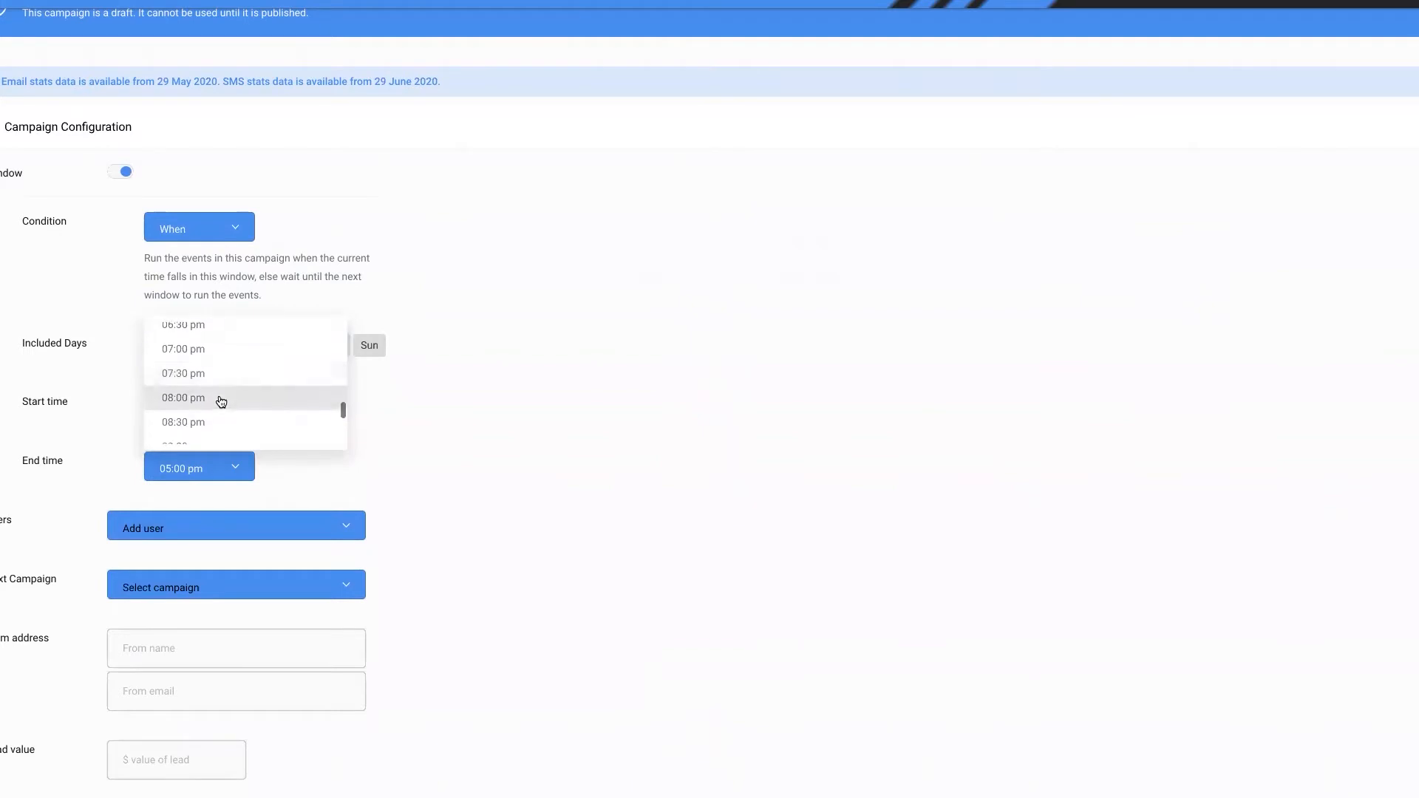
{"action": "left_click", "coordinate": [221, 404]}
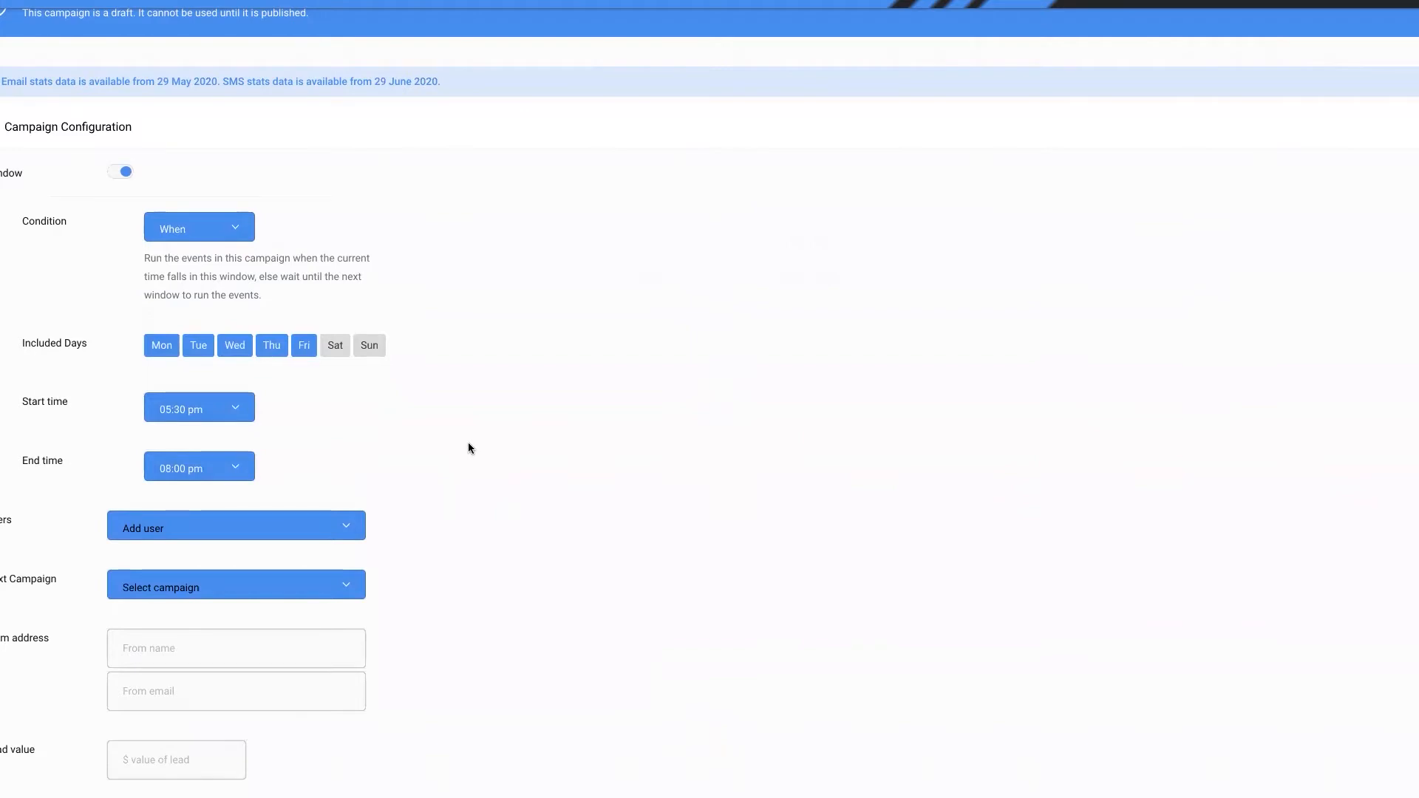
Assign the first listed user to the campaign, choose "sms" as the next campaign, and save the configuration.
{"action": "left_click", "coordinate": [349, 527]}
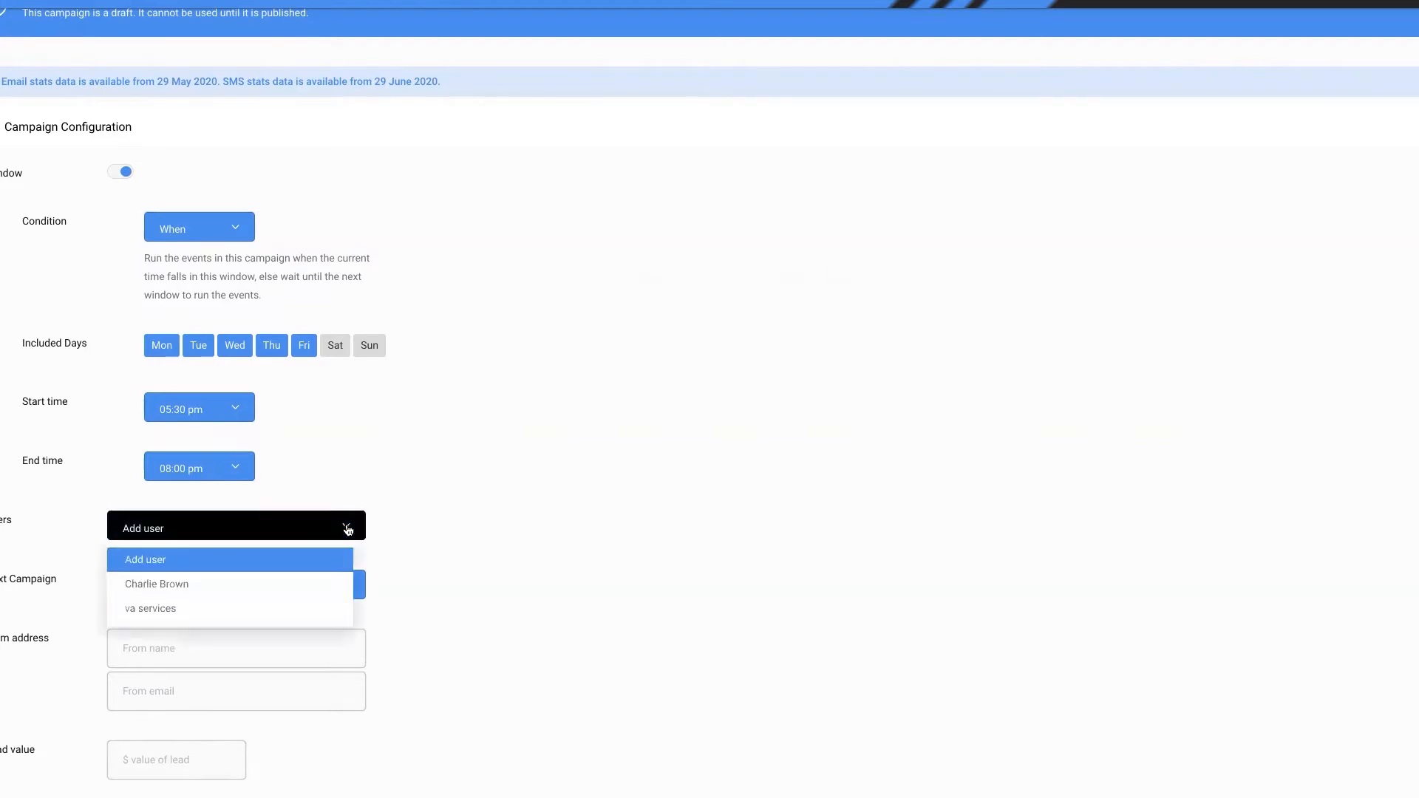
{"action": "left_click", "coordinate": [254, 585]}
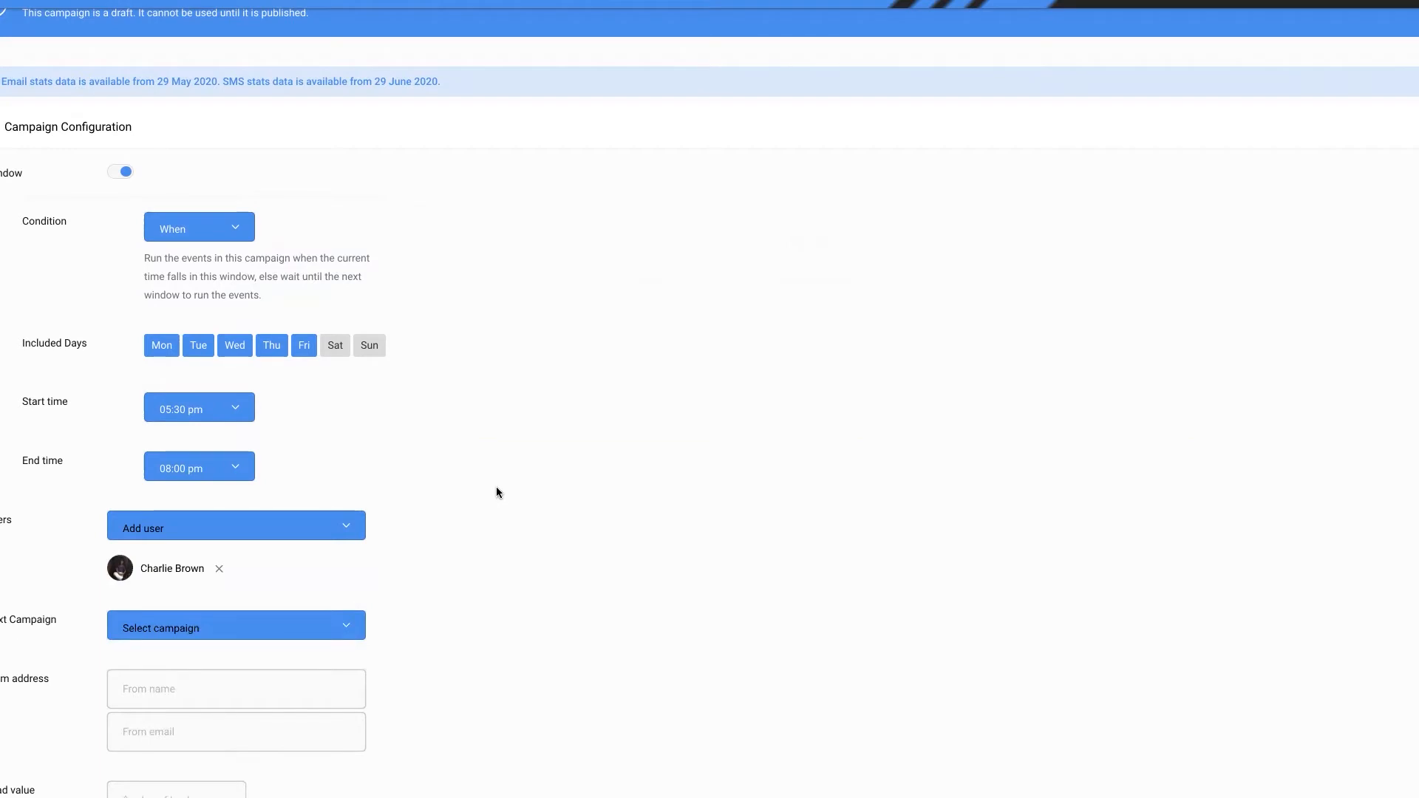
{"action": "scroll", "coordinate": [474, 492], "scroll_direction": "down", "scroll_amount": 2}
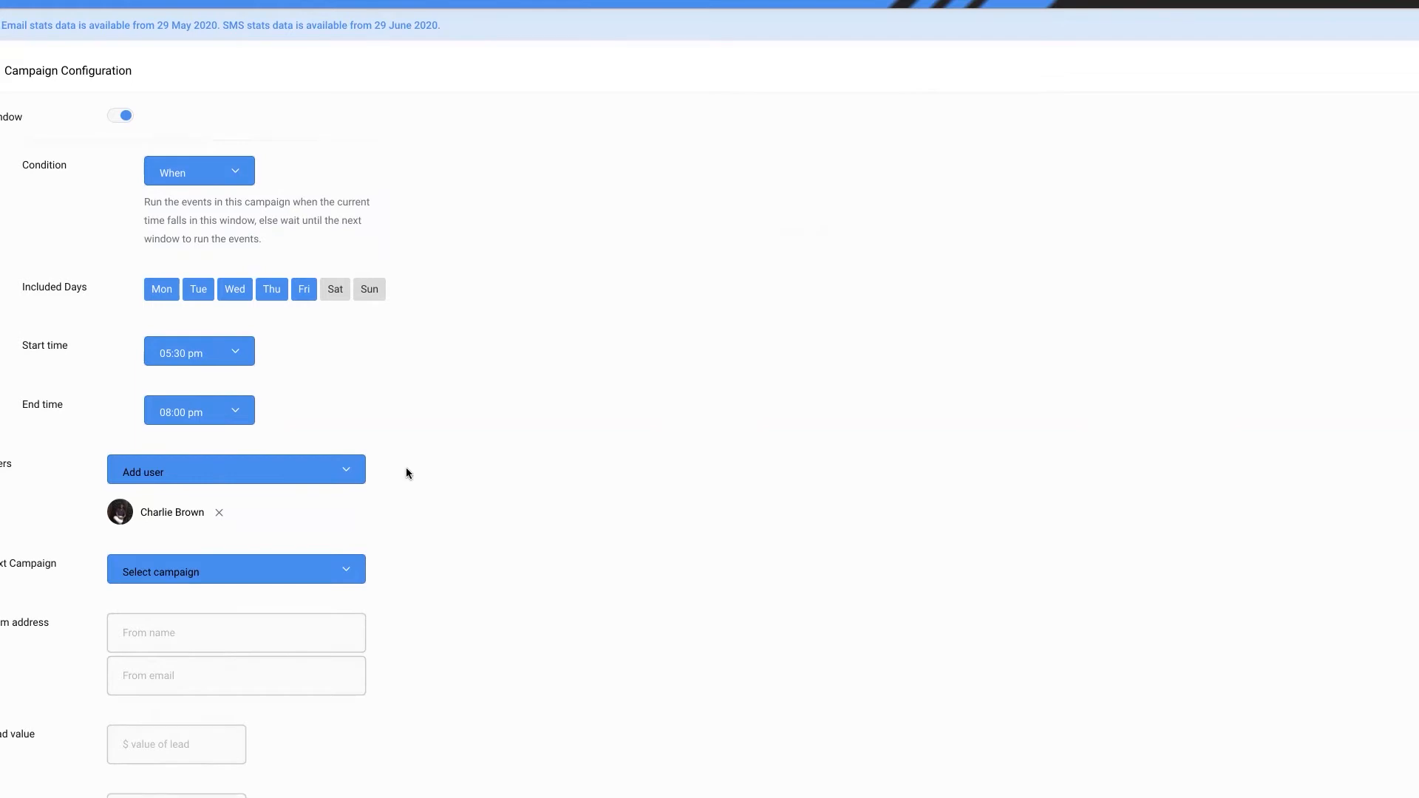
{"action": "left_click", "coordinate": [237, 575]}
{"action": "scroll", "coordinate": [254, 513], "scroll_direction": "down", "scroll_amount": 3}
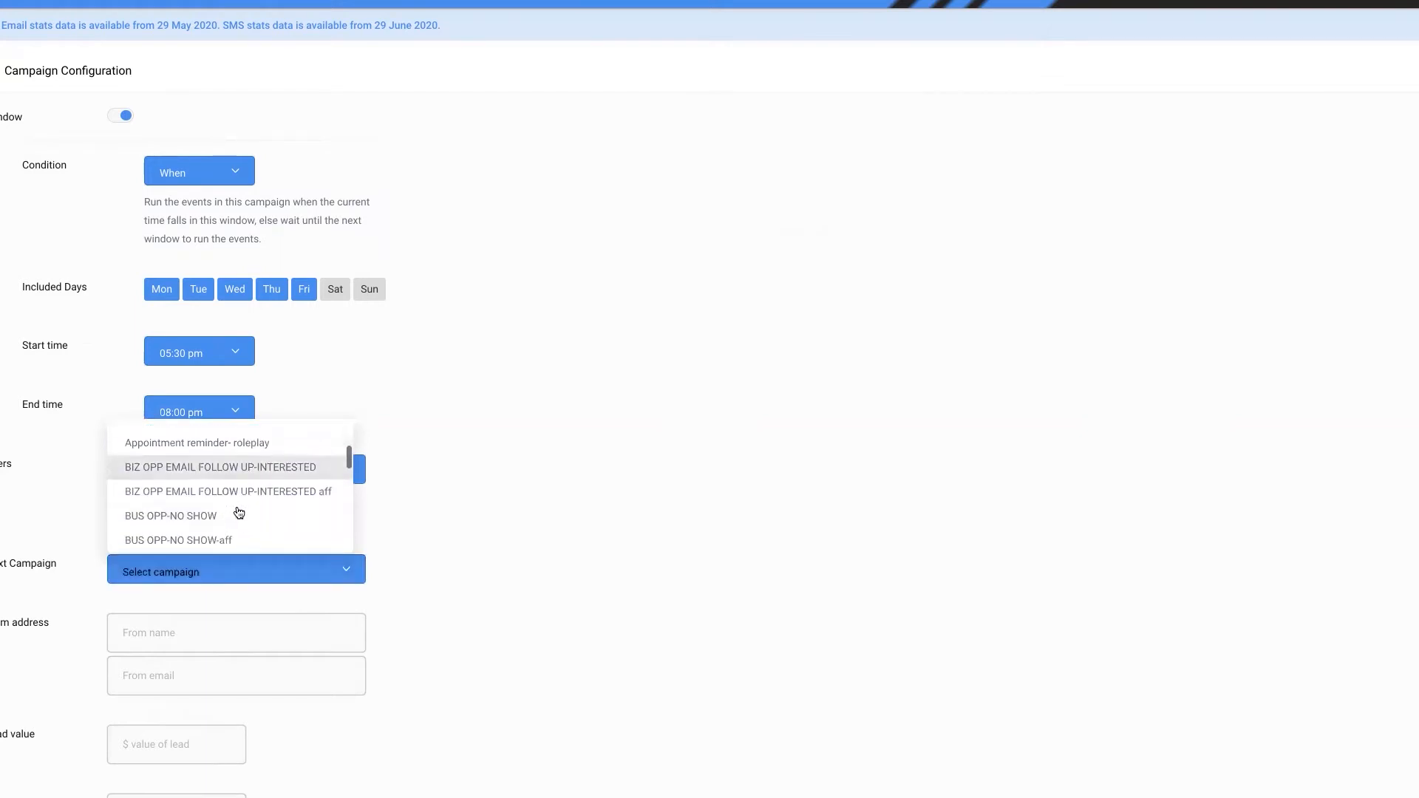
{"action": "scroll", "coordinate": [242, 523], "scroll_direction": "down", "scroll_amount": 10}
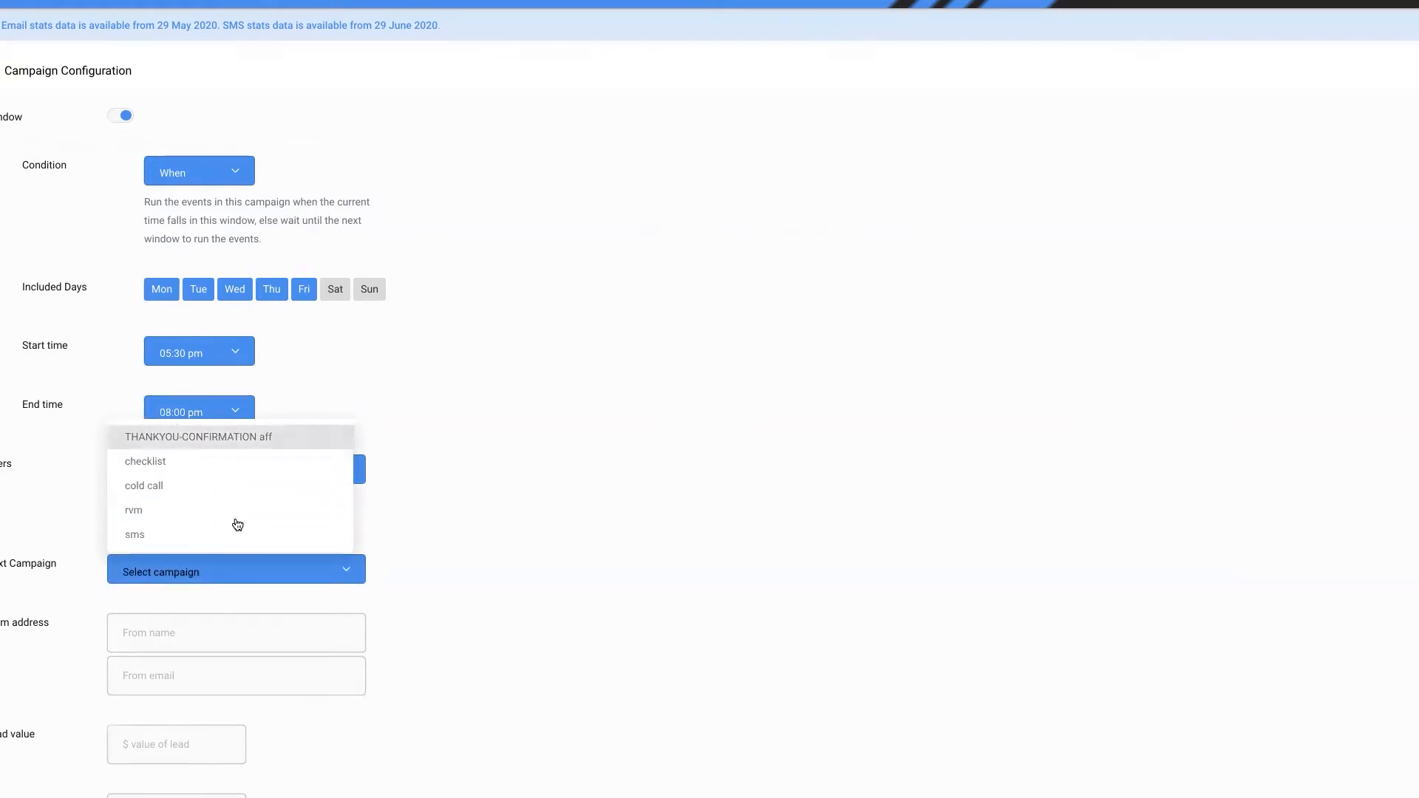
{"action": "left_click", "coordinate": [184, 534]}
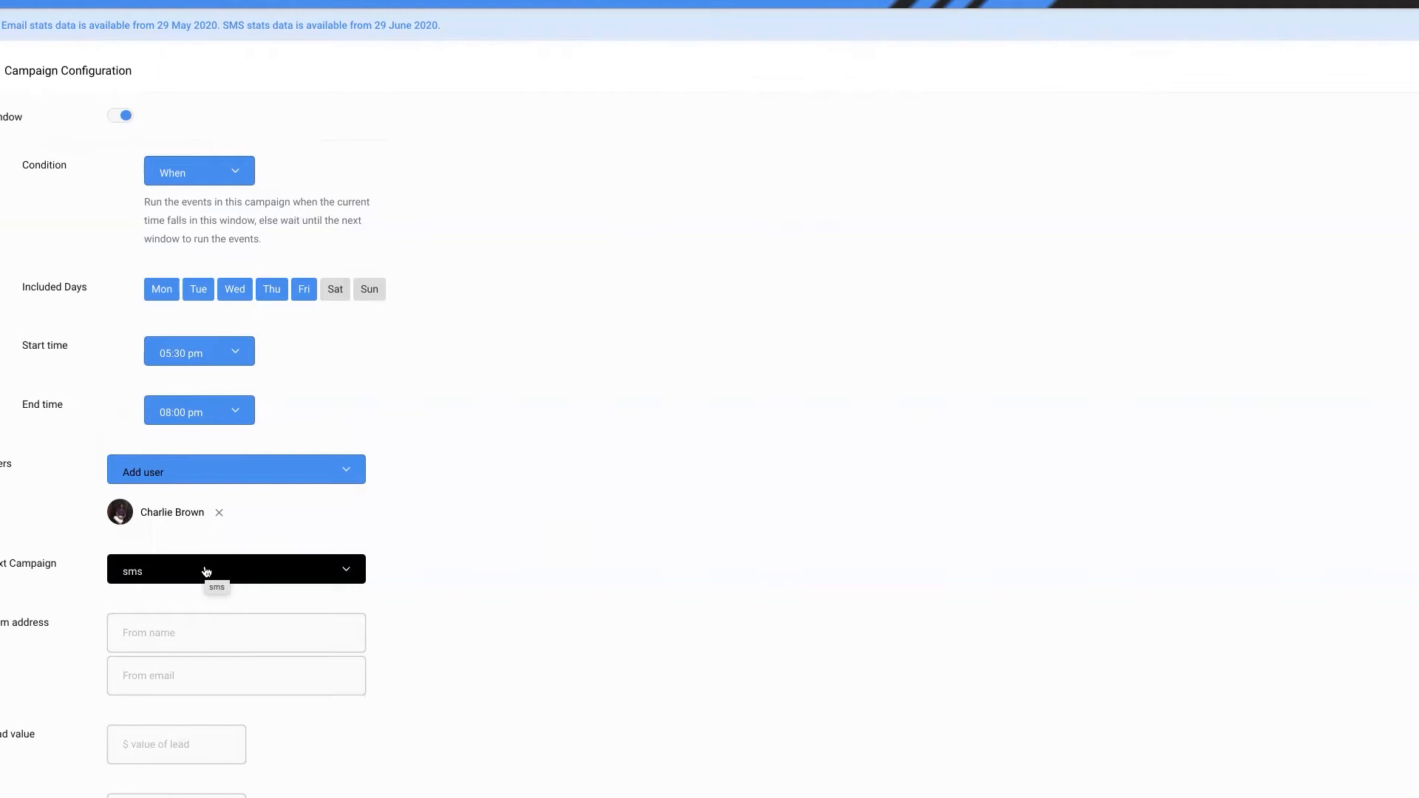
{"action": "scroll", "coordinate": [405, 547], "scroll_direction": "down", "scroll_amount": 5}
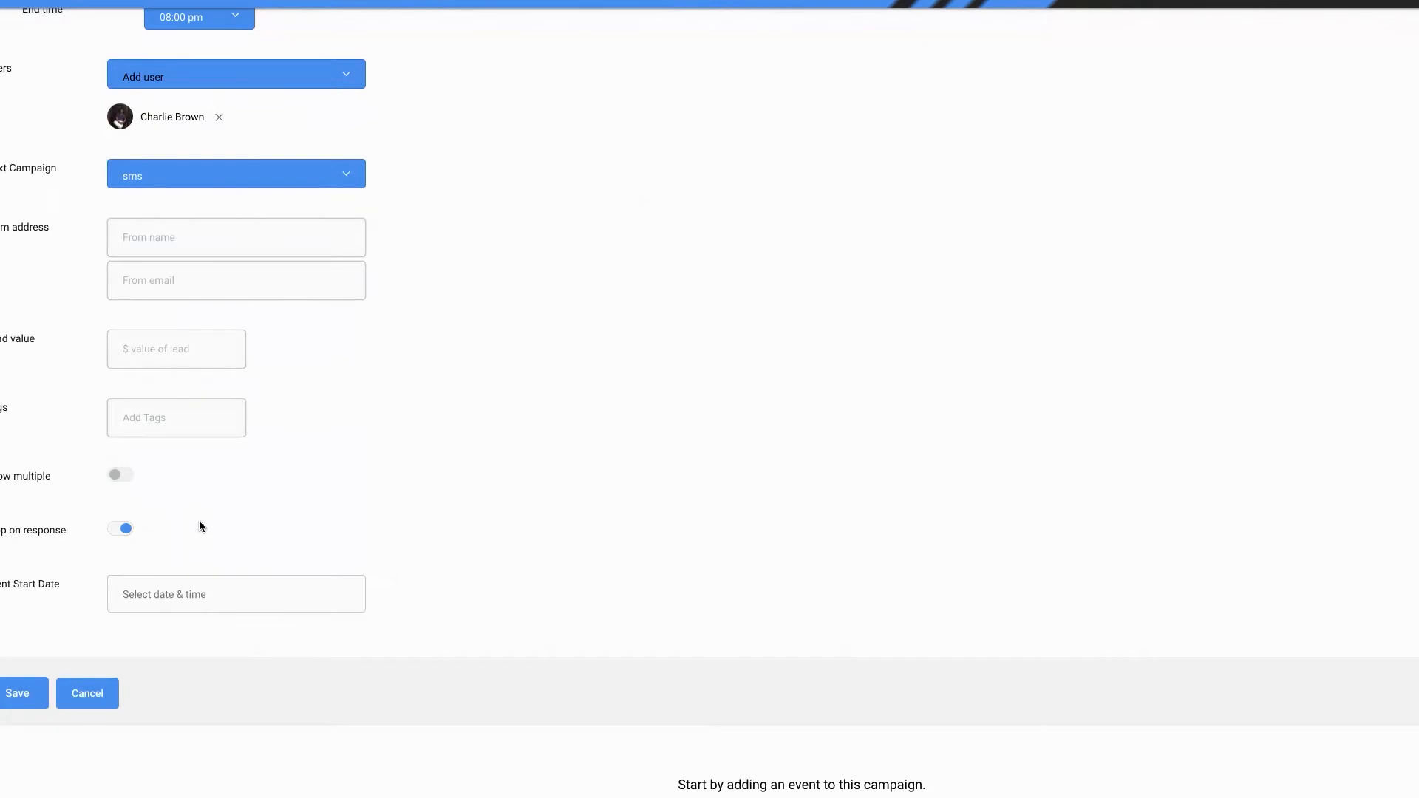
{"action": "left_click", "coordinate": [22, 692]}
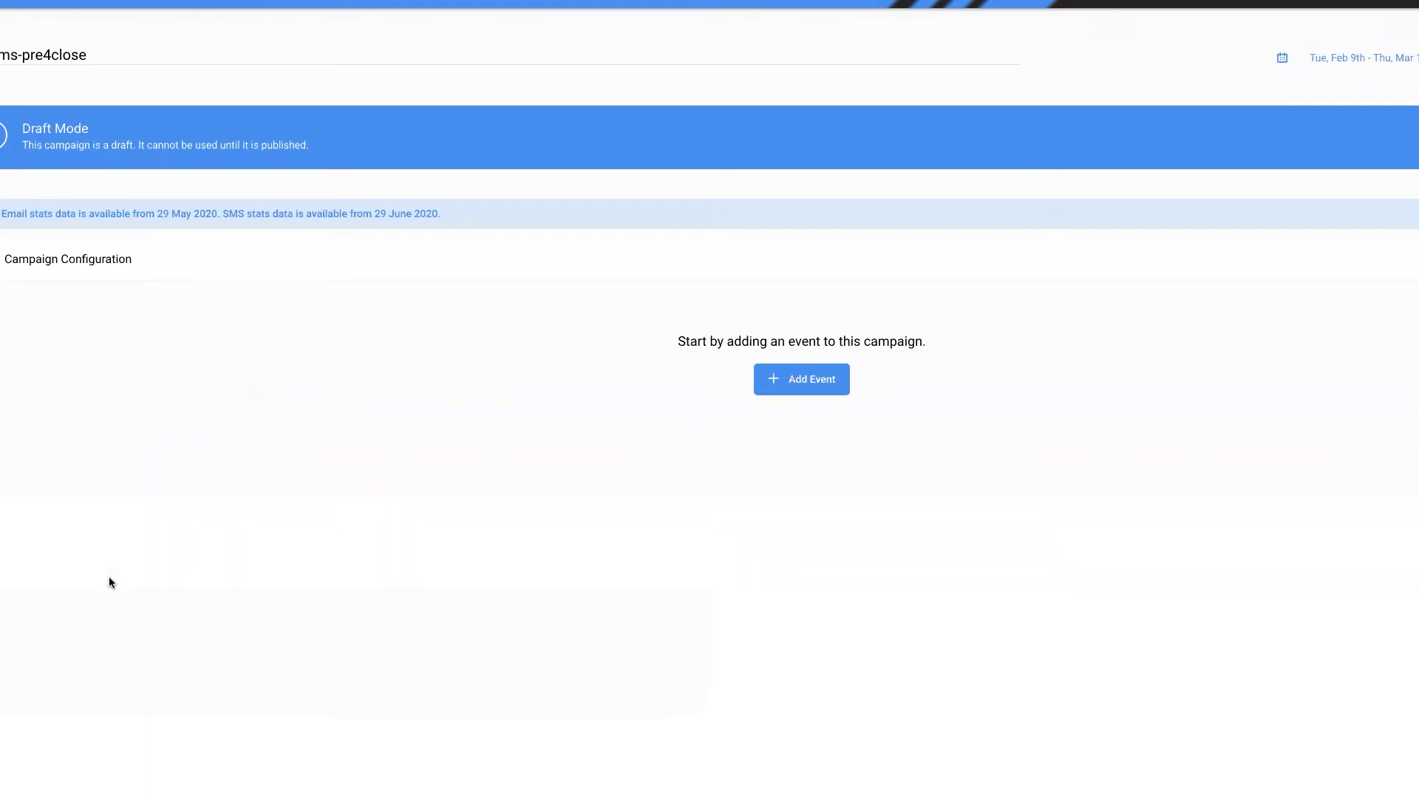
Add an SMS event to the campaign and name it "intro pre 4 close".
{"action": "left_click", "coordinate": [814, 380]}
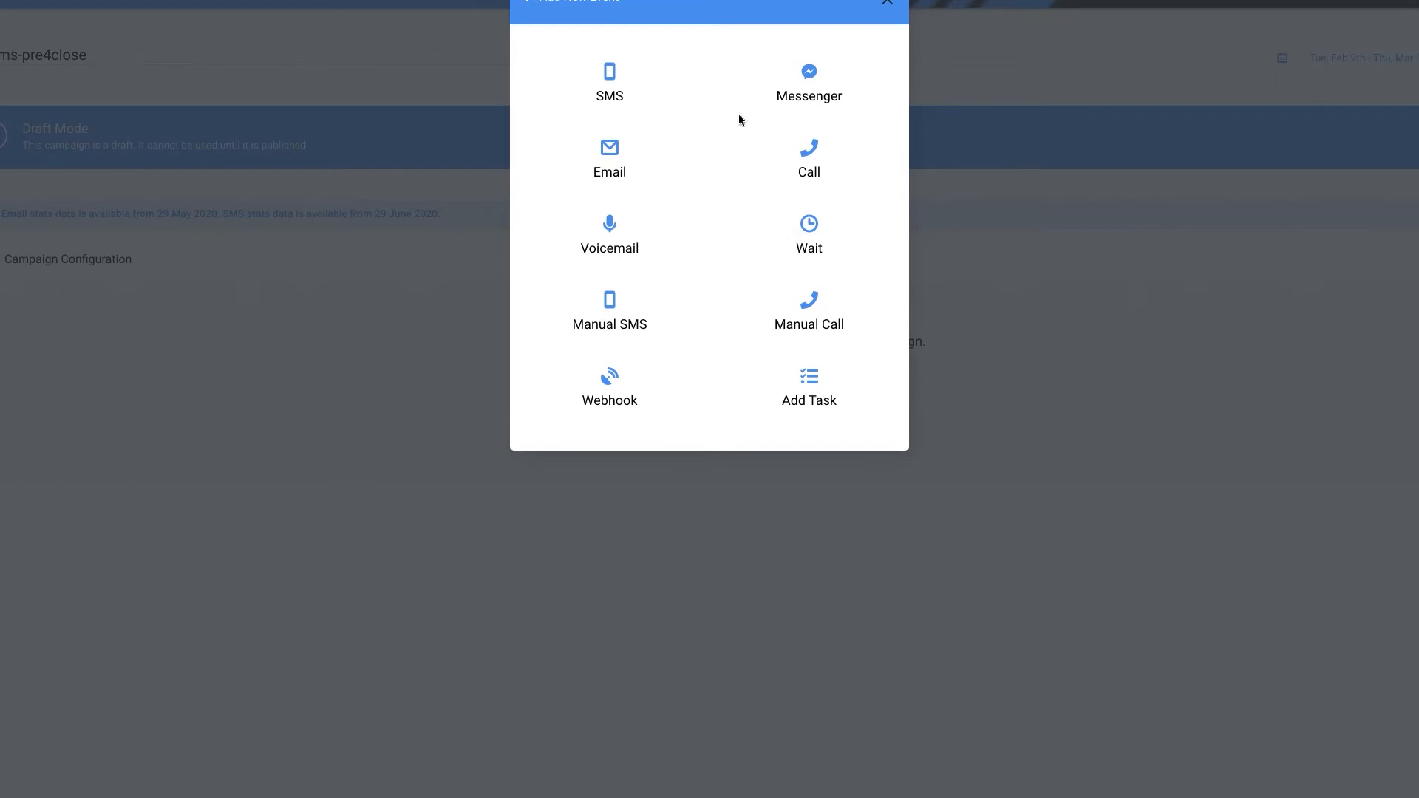
{"action": "left_click", "coordinate": [609, 87]}
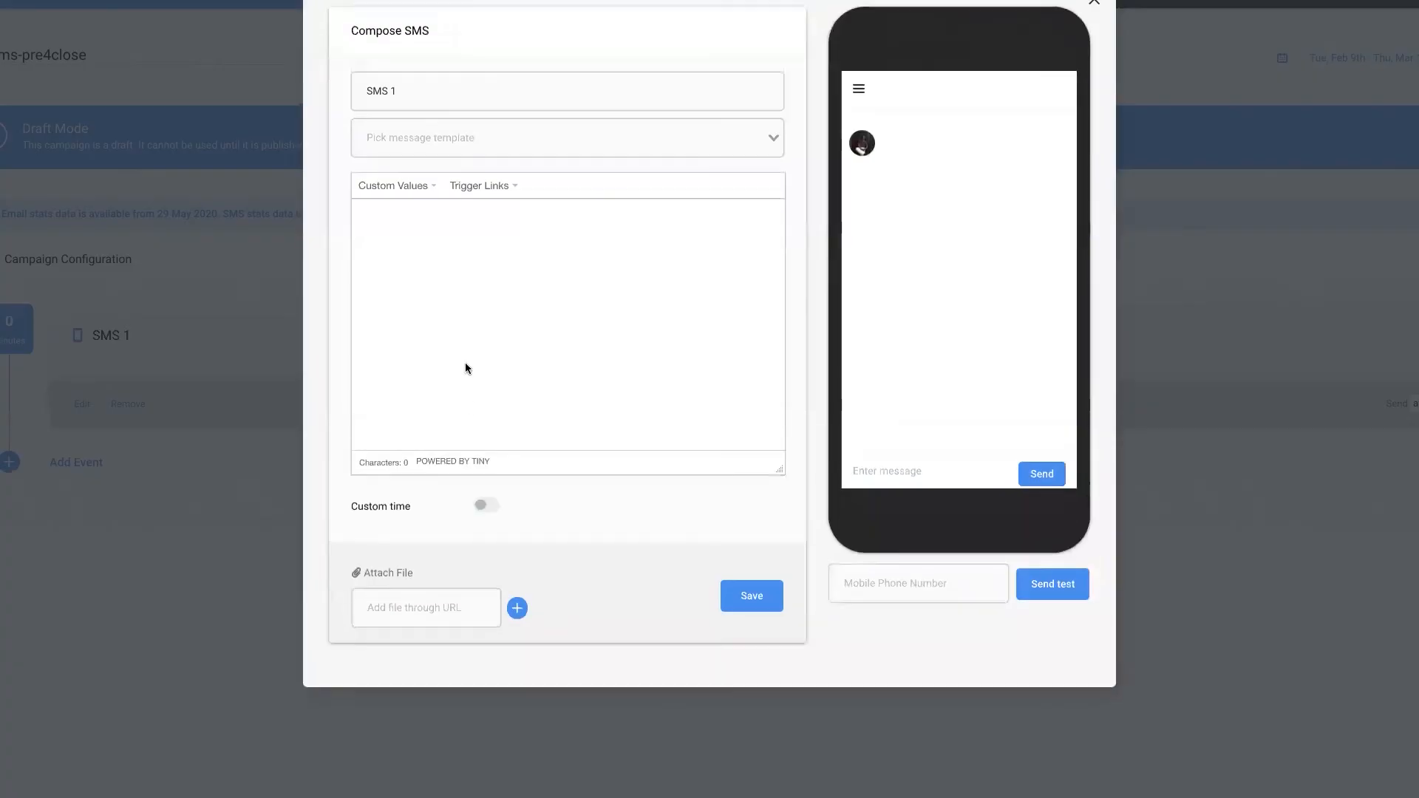
{"action": "triple_click", "coordinate": [414, 89]}
{"action": "type", "text": "intro pre 4 close"}
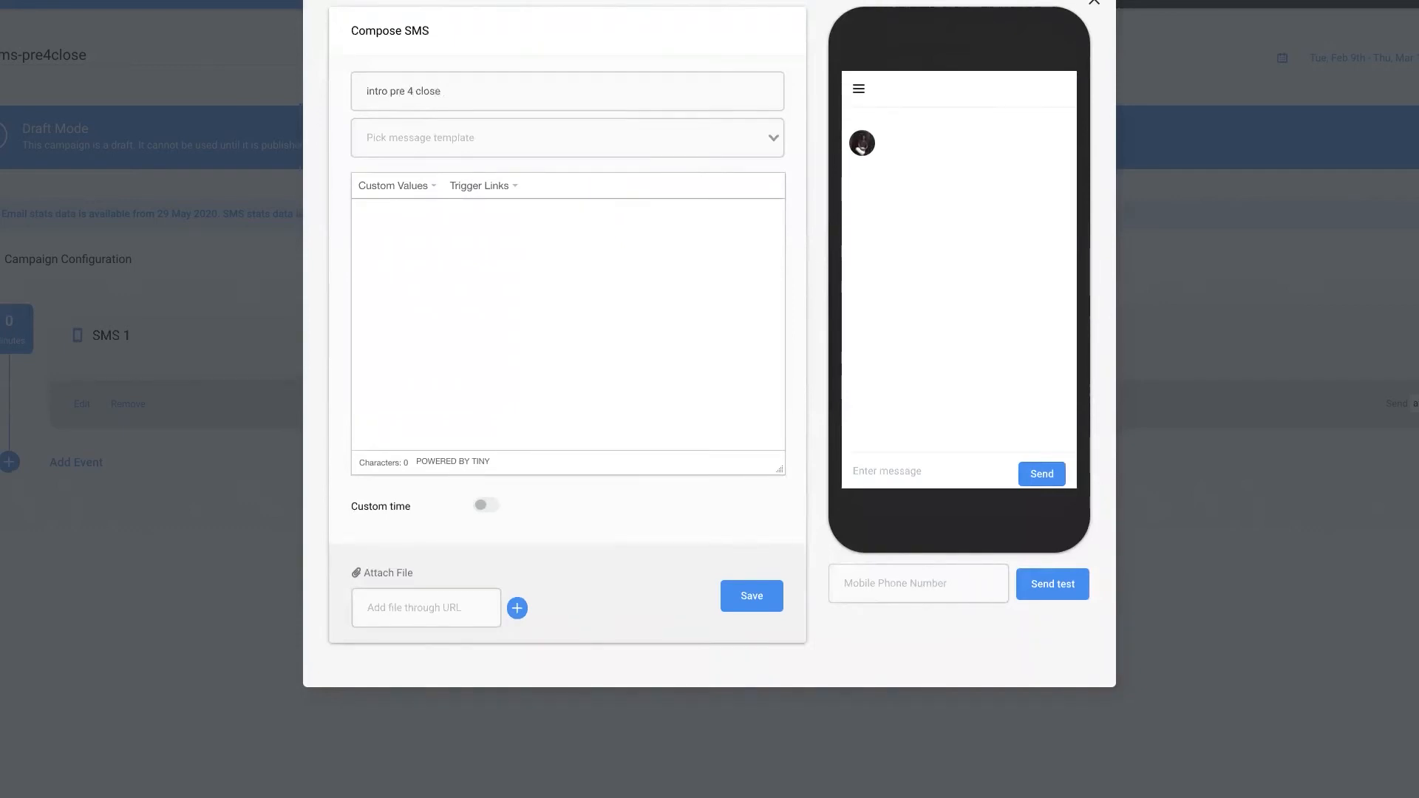
{"action": "left_click", "coordinate": [496, 216]}
{"action": "left_click", "coordinate": [436, 190]}
{"action": "mouse_move", "coordinate": [427, 210]}
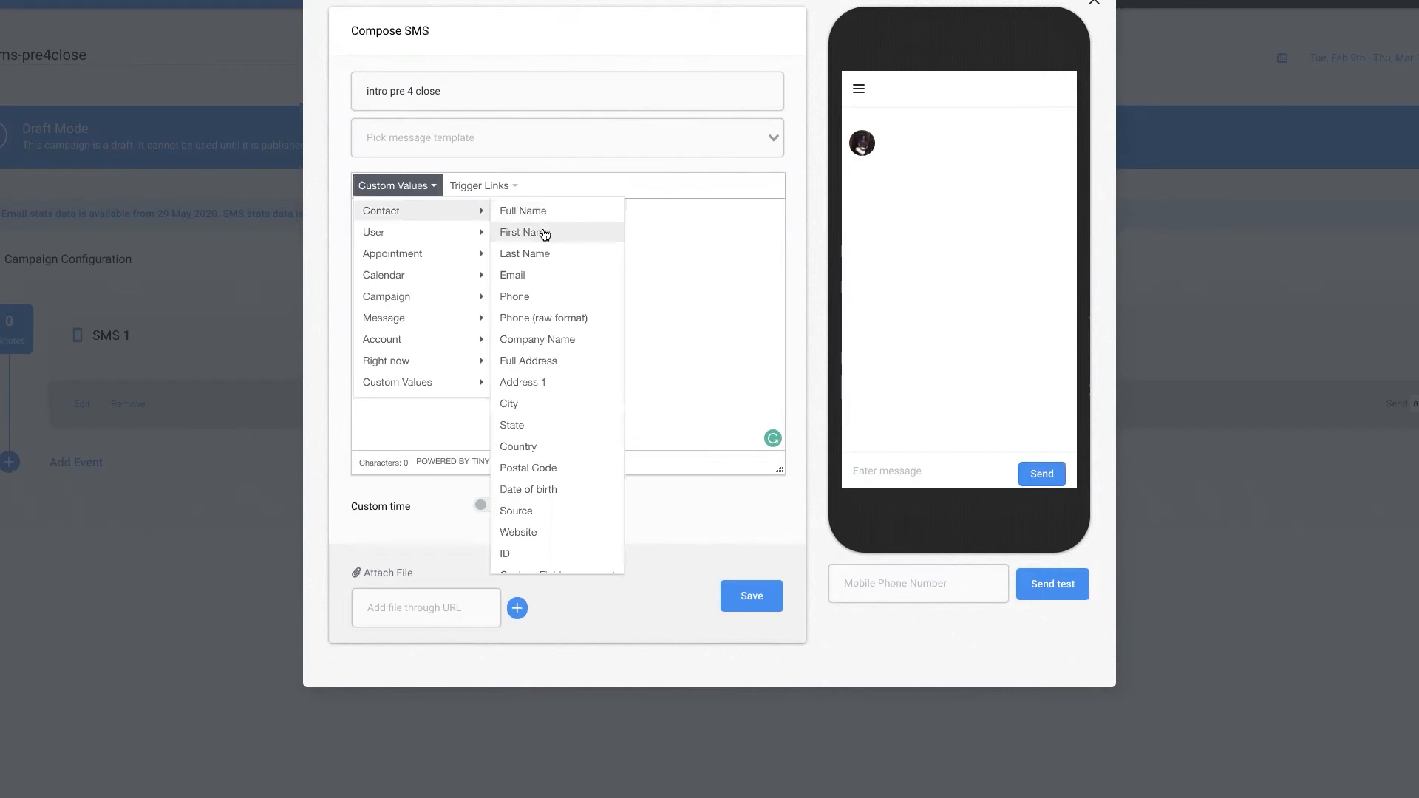
Start the SMS message with "Hi {{contact.first_name}}, my name is {{user.first_name}}", using custom values for both first names.
{"action": "left_click", "coordinate": [661, 226]}
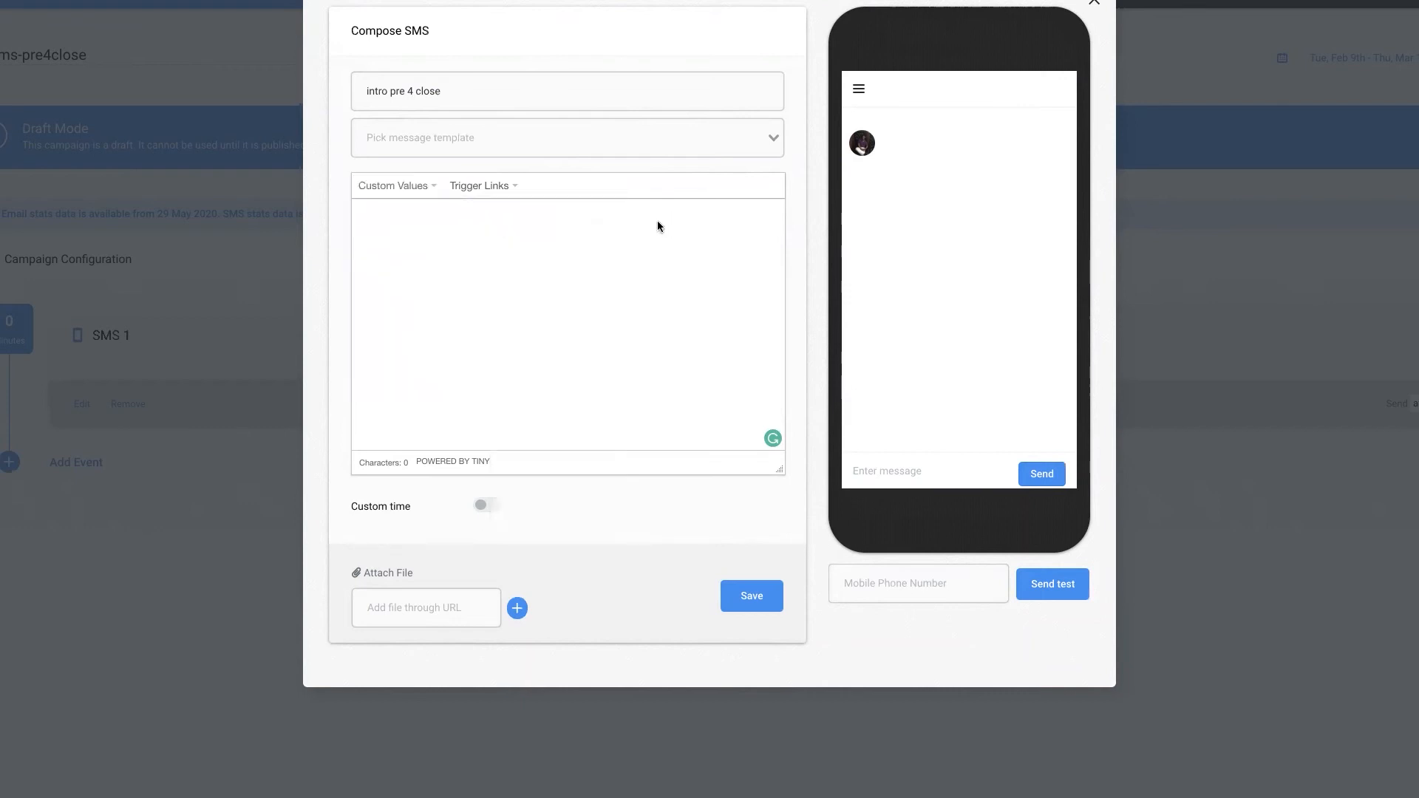
{"action": "type", "text": "Hi"}
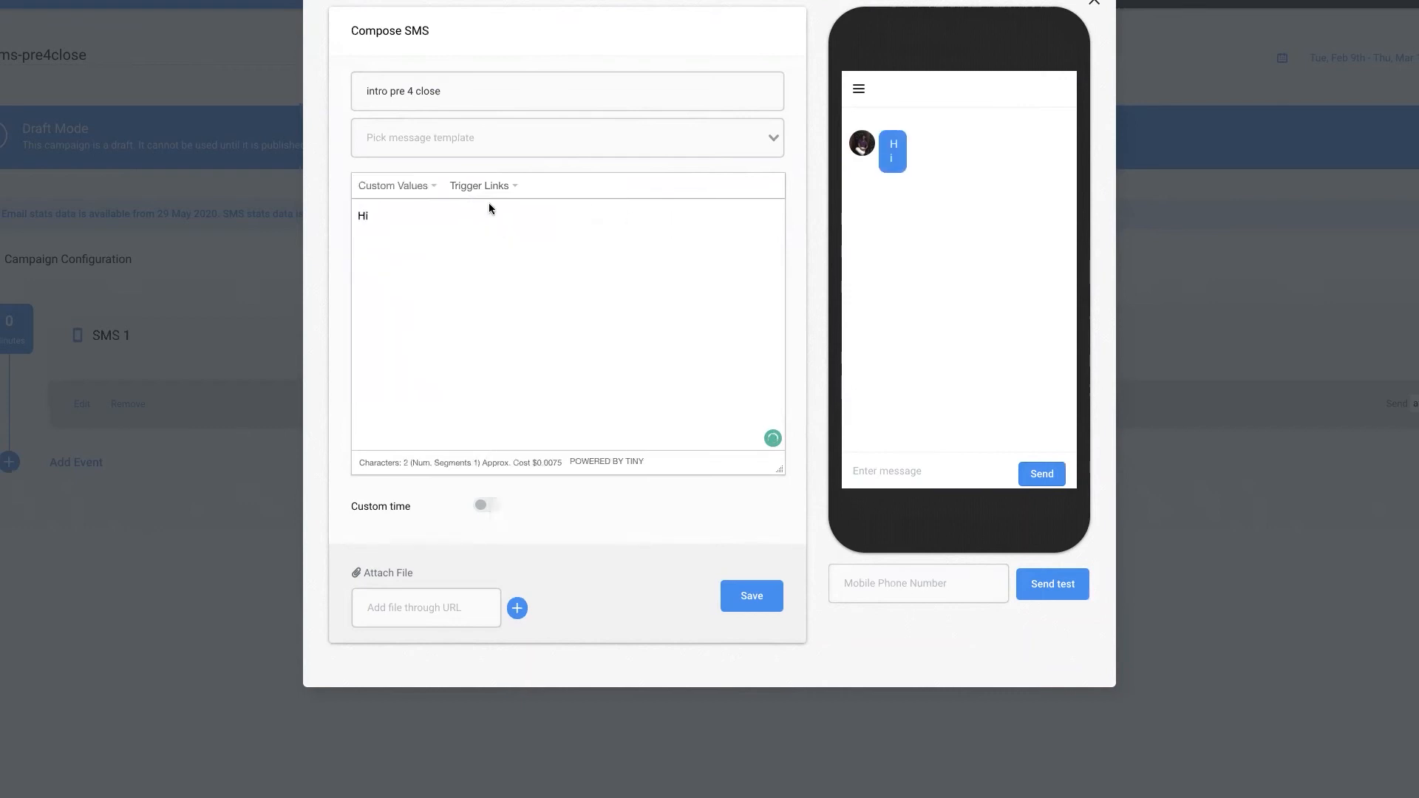
{"action": "left_click", "coordinate": [429, 191]}
{"action": "mouse_move", "coordinate": [471, 213]}
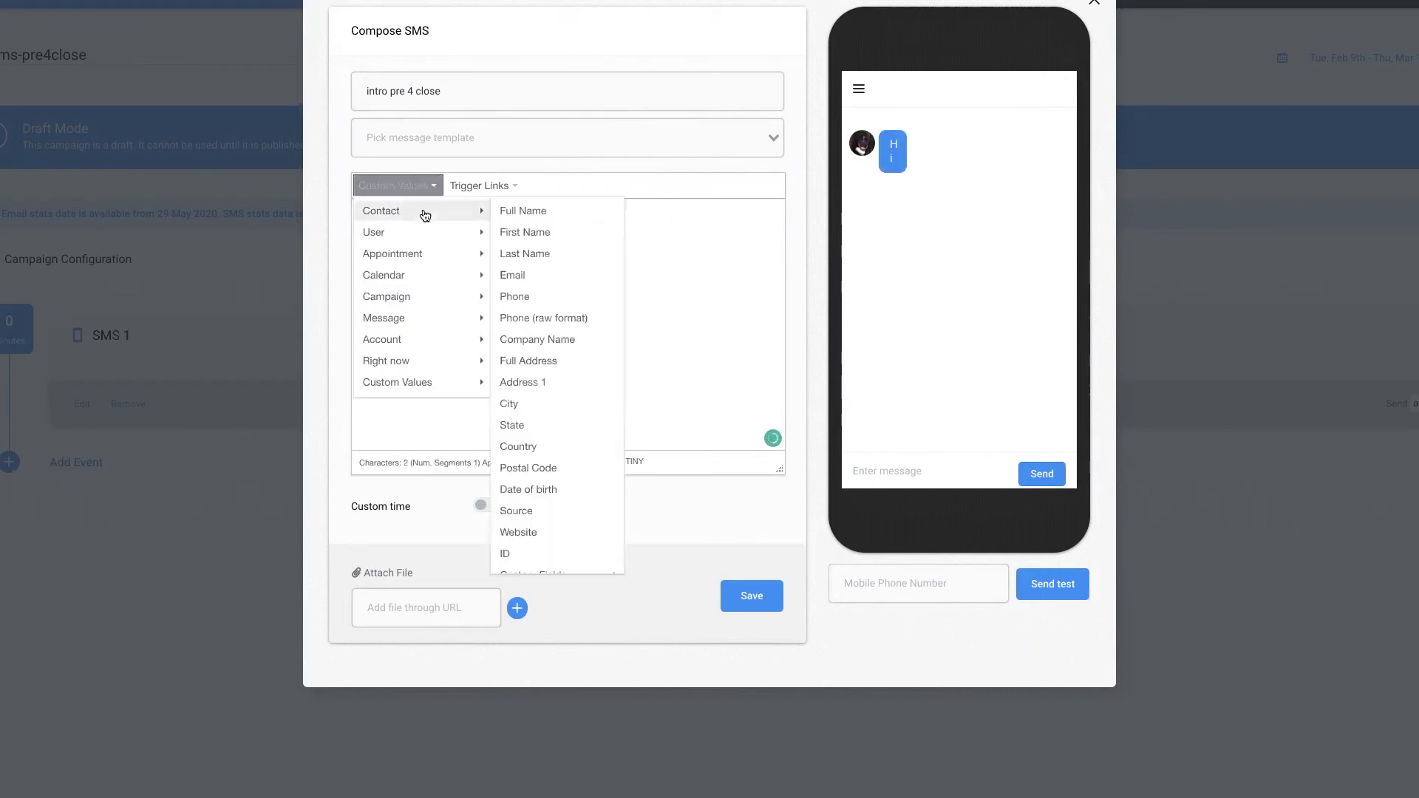
{"action": "left_click", "coordinate": [531, 233]}
{"action": "type", "text": ", my name is."}
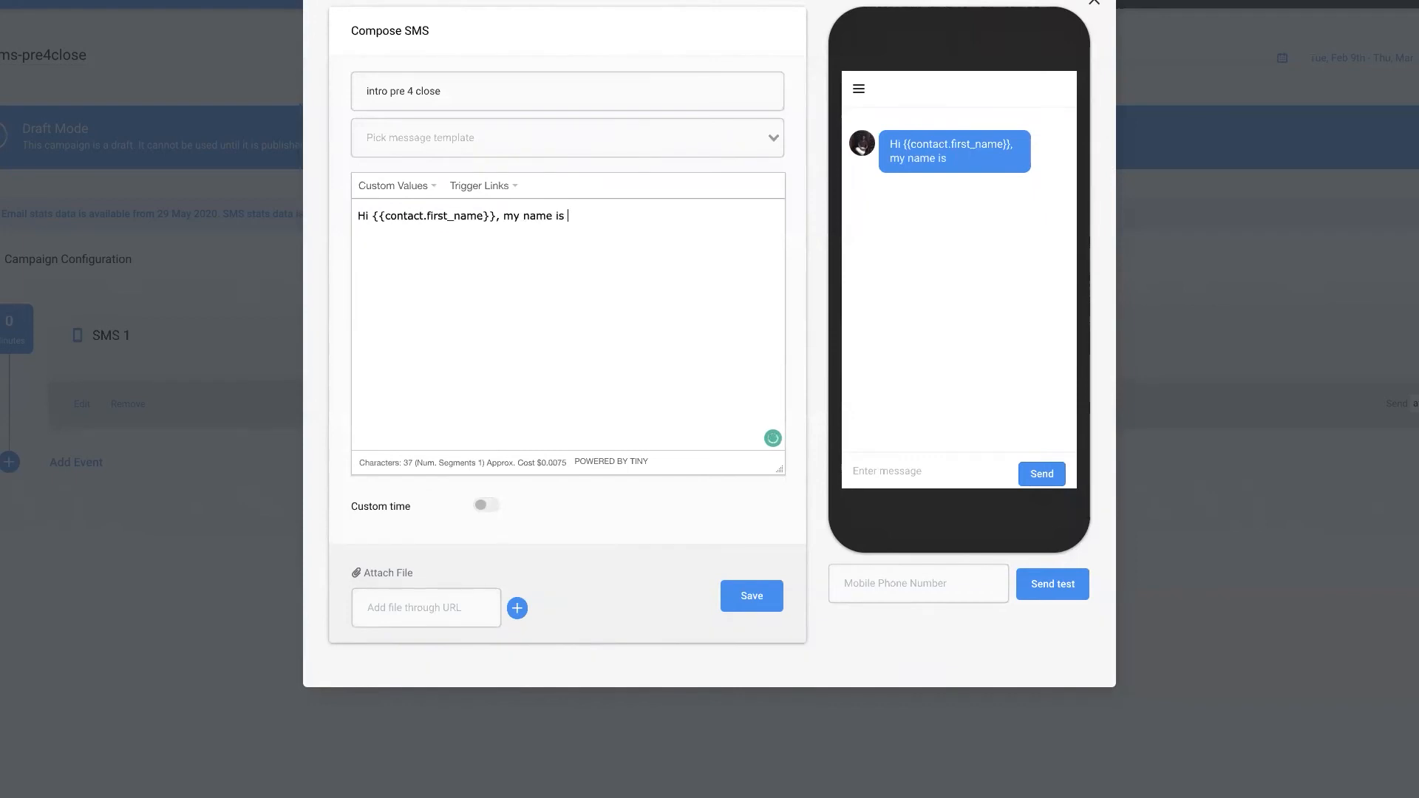
{"action": "left_click", "coordinate": [431, 185]}
{"action": "mouse_move", "coordinate": [427, 215]}
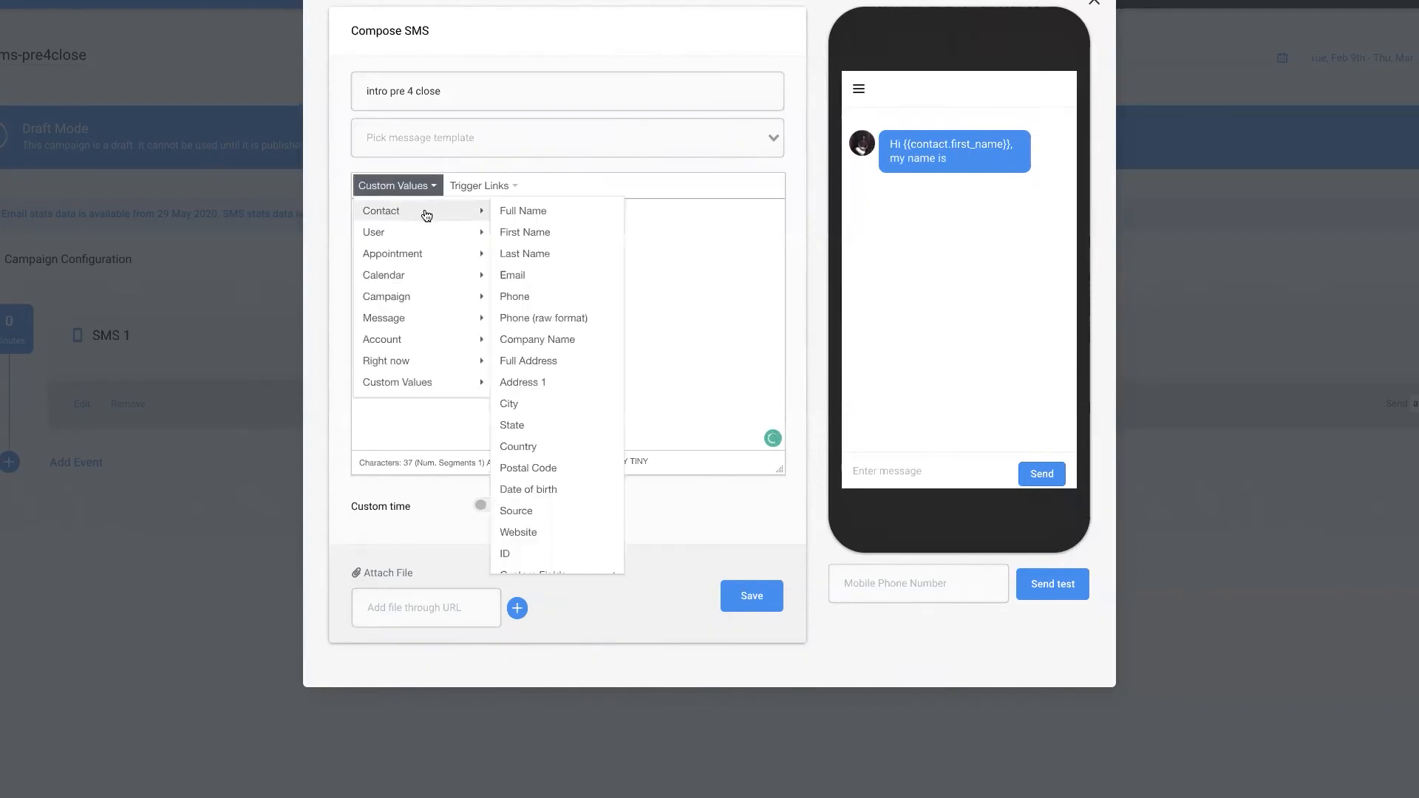
{"action": "left_click", "coordinate": [528, 255]}
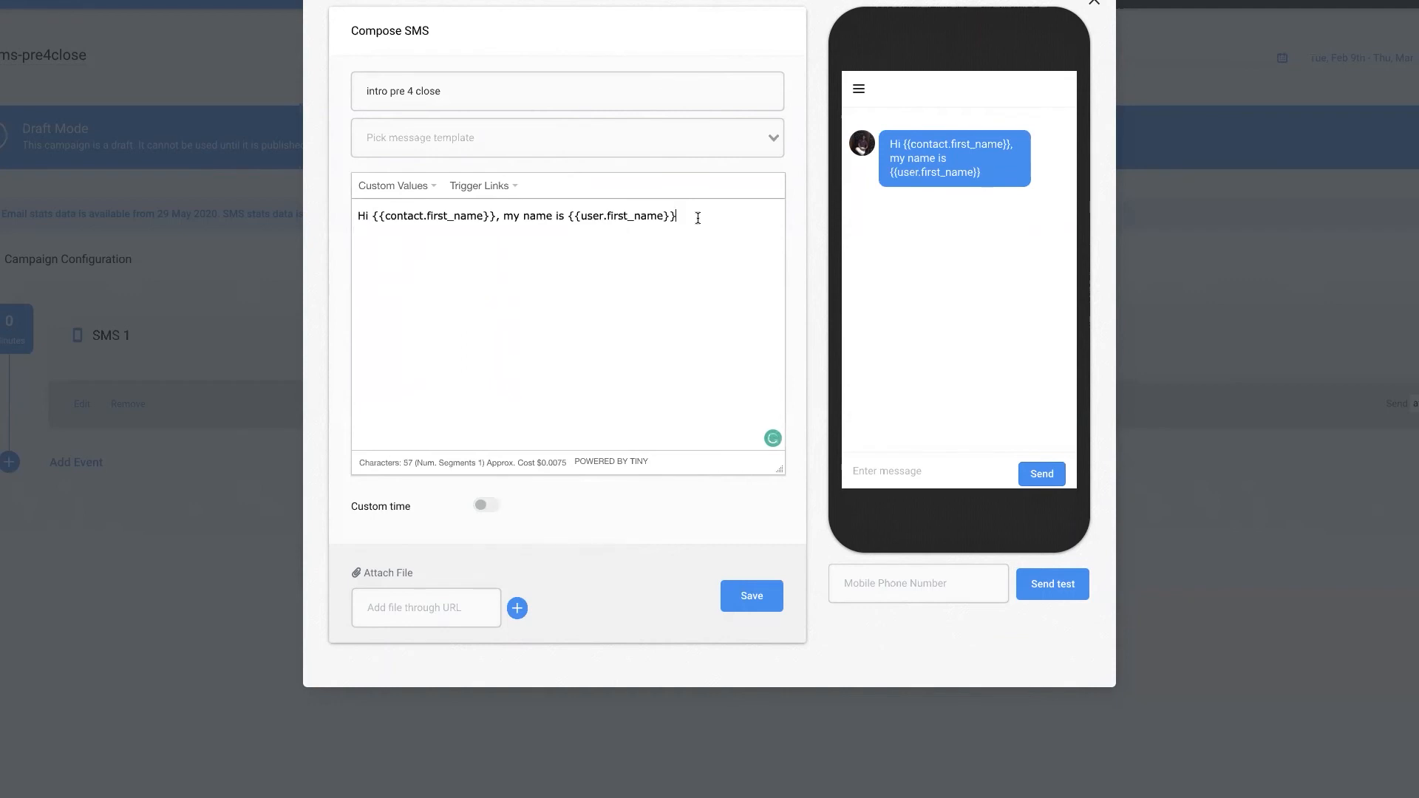
Continue the SMS message with "i am looking to buy another home in the area. are you looking to sell anytime soon ;)".
{"action": "type", "text": "i am loo"}
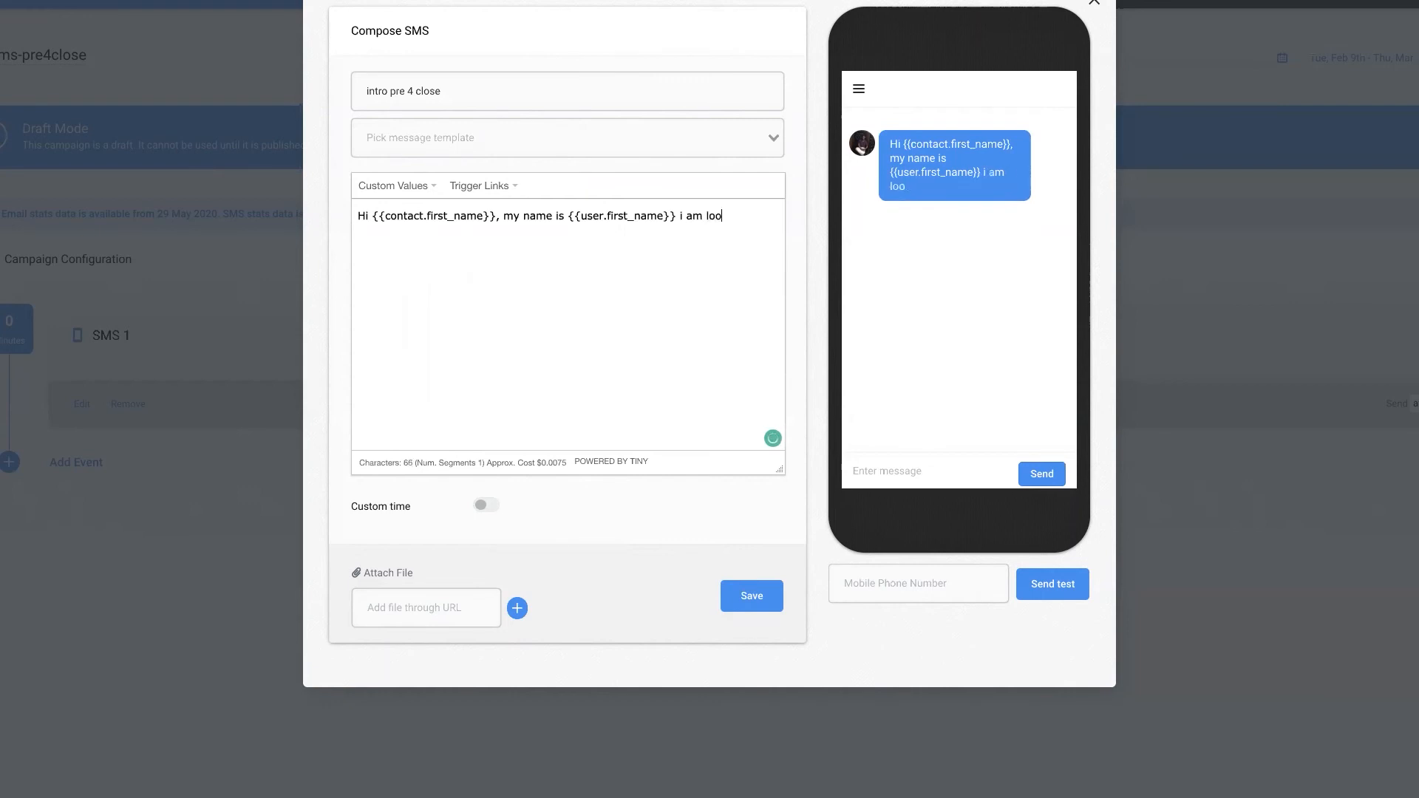
{"action": "type", "text": "king to buy another home in"}
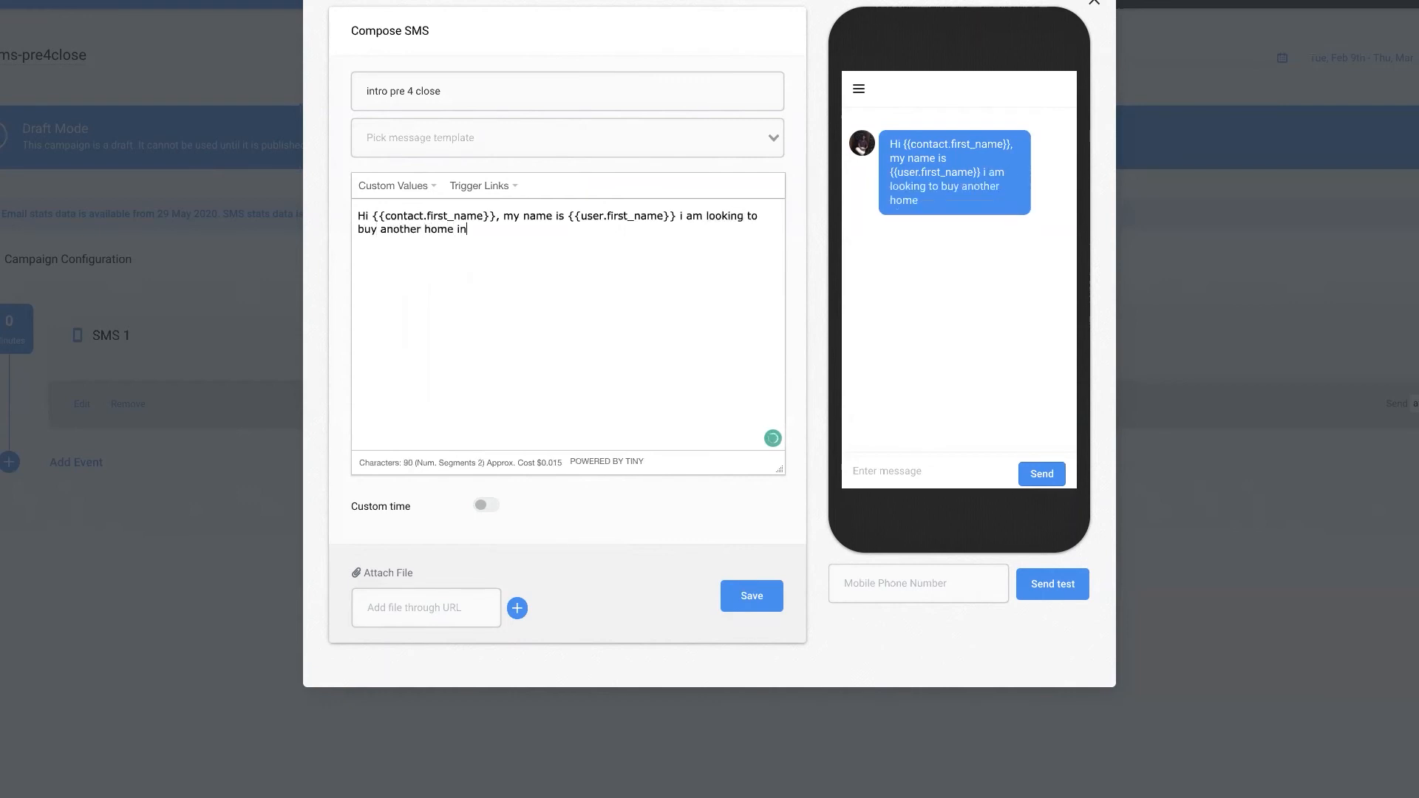
{"action": "type", "text": " the area,"}
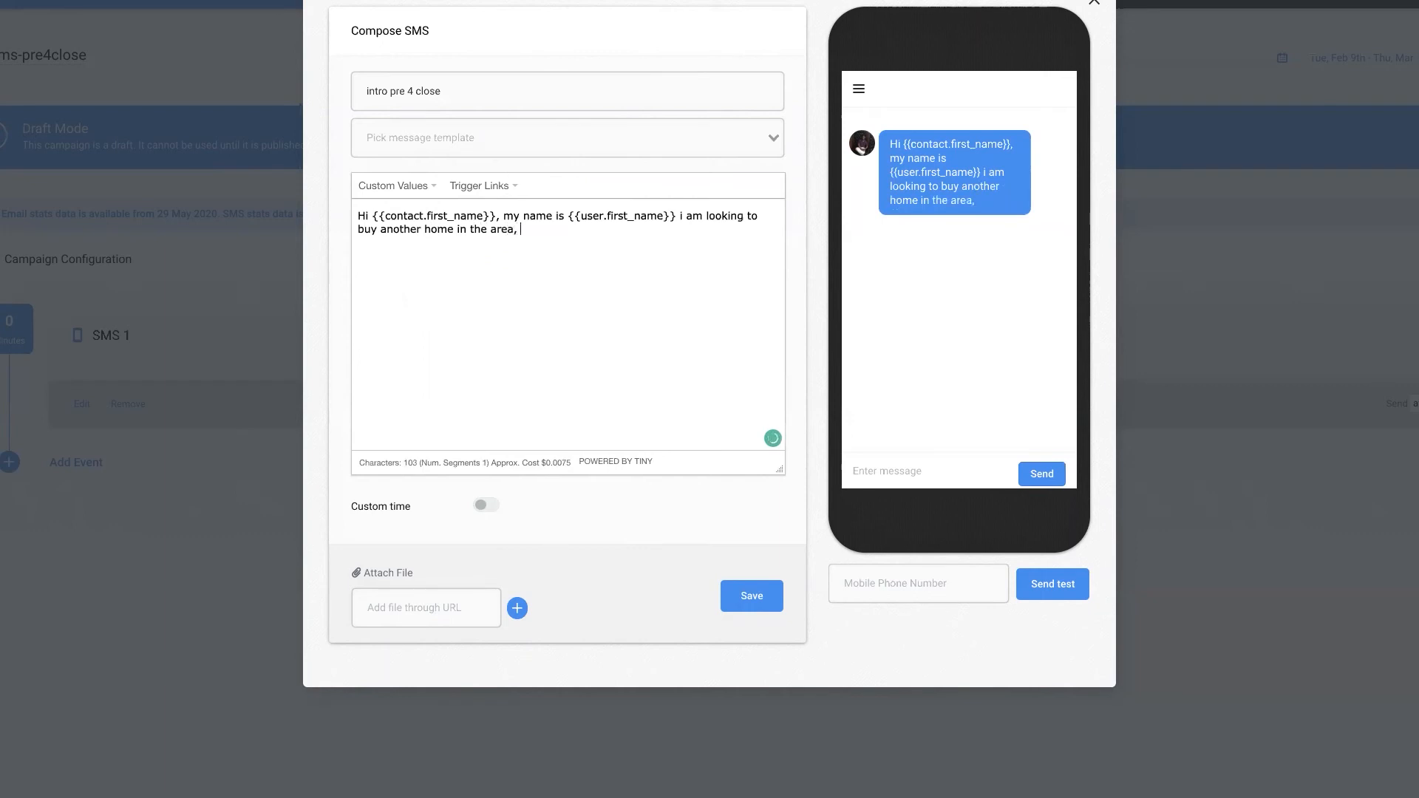
{"action": "key", "text": "BackSpace"}
{"action": "type", "text": "are you looking to s"}
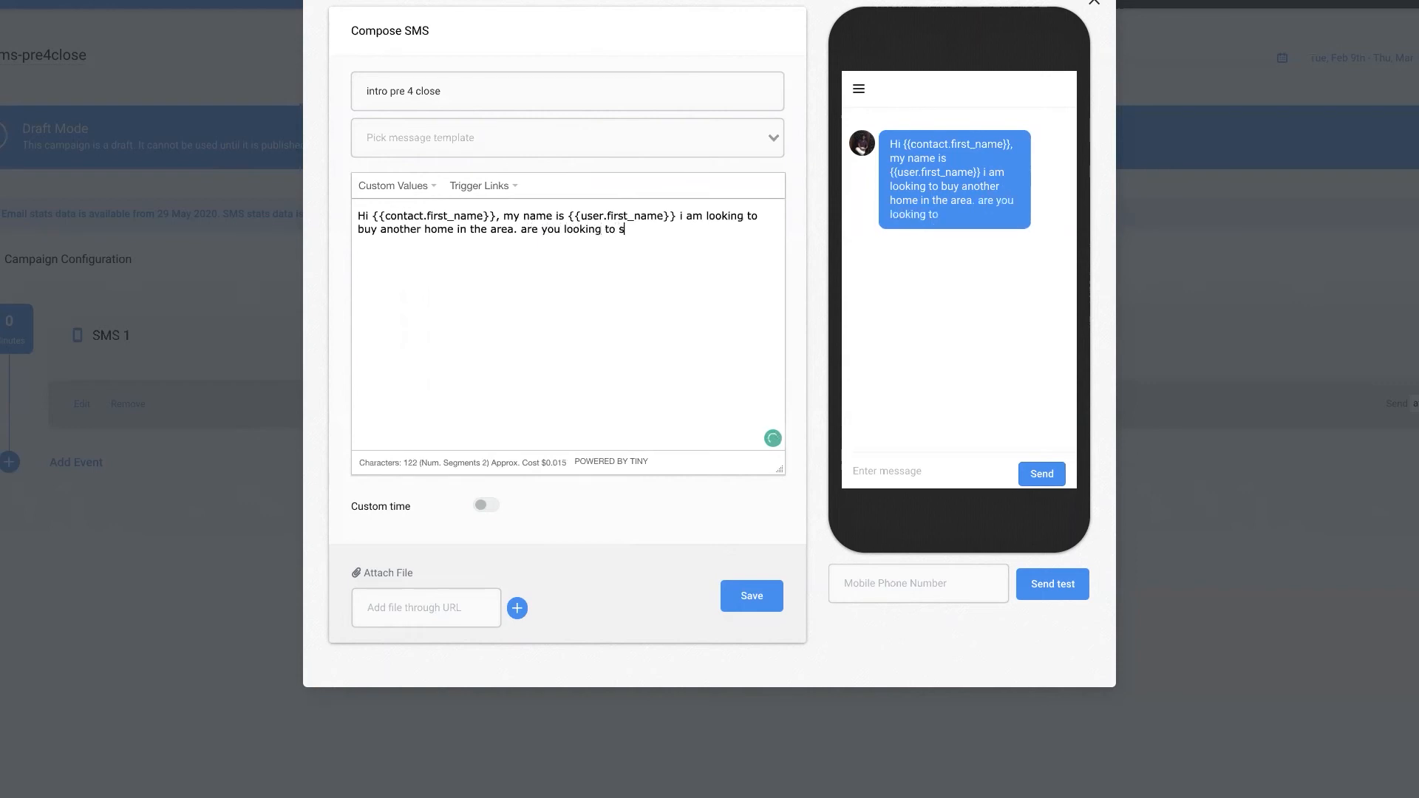
{"action": "type", "text": "ell anytime soon"}
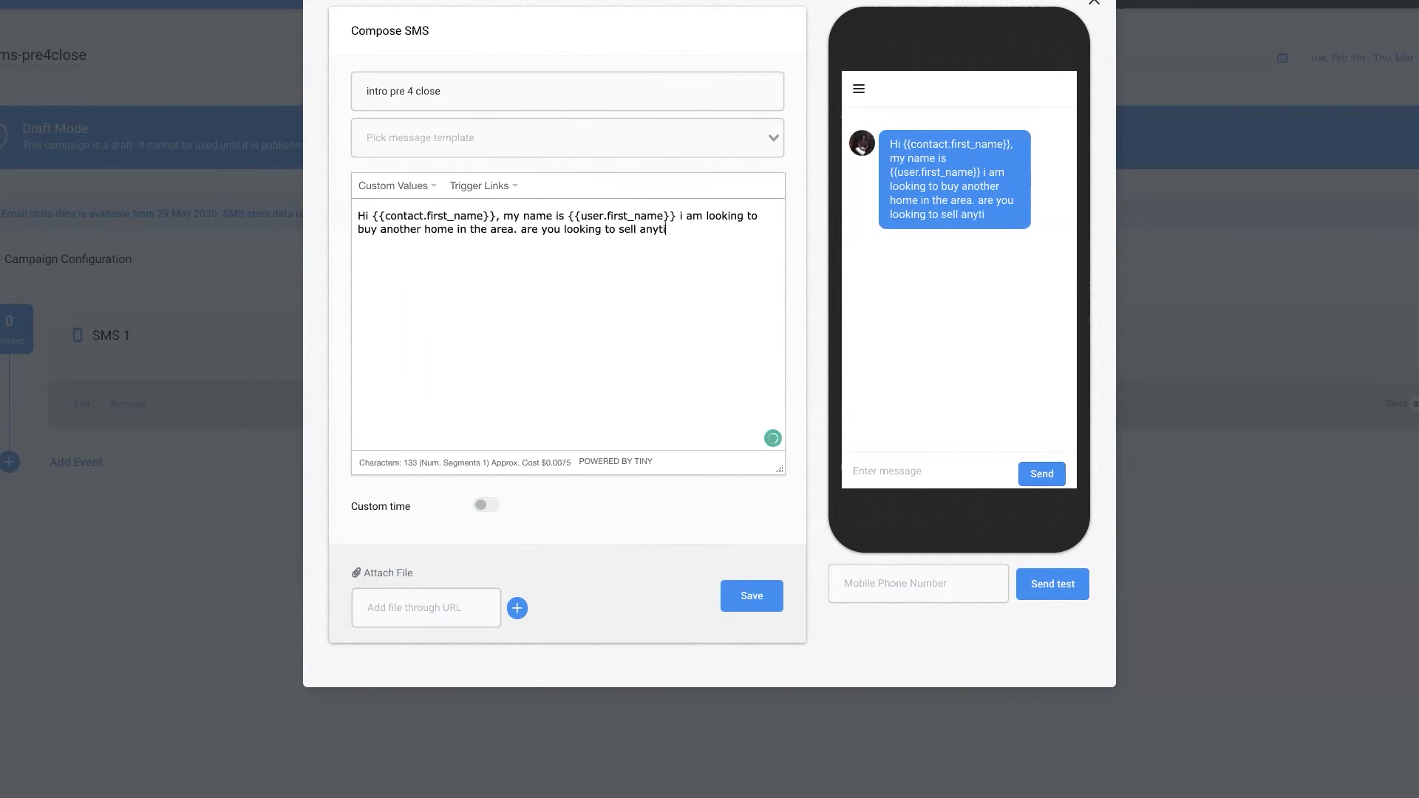
{"action": "type", "text": " ;)"}
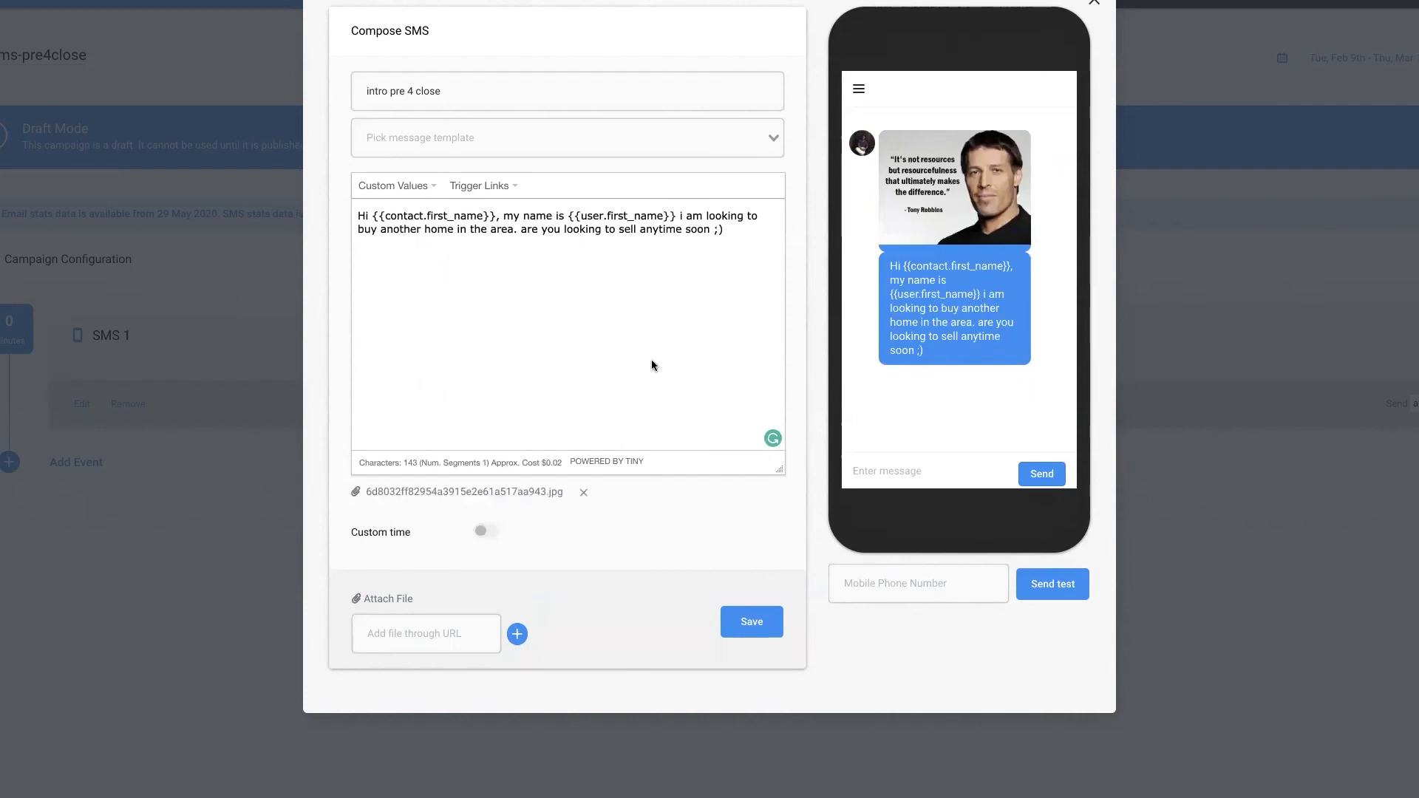
Save the introductory SMS and create a new customer acquisition campaign named "rvm-pre4close".
{"action": "left_click", "coordinate": [752, 627]}
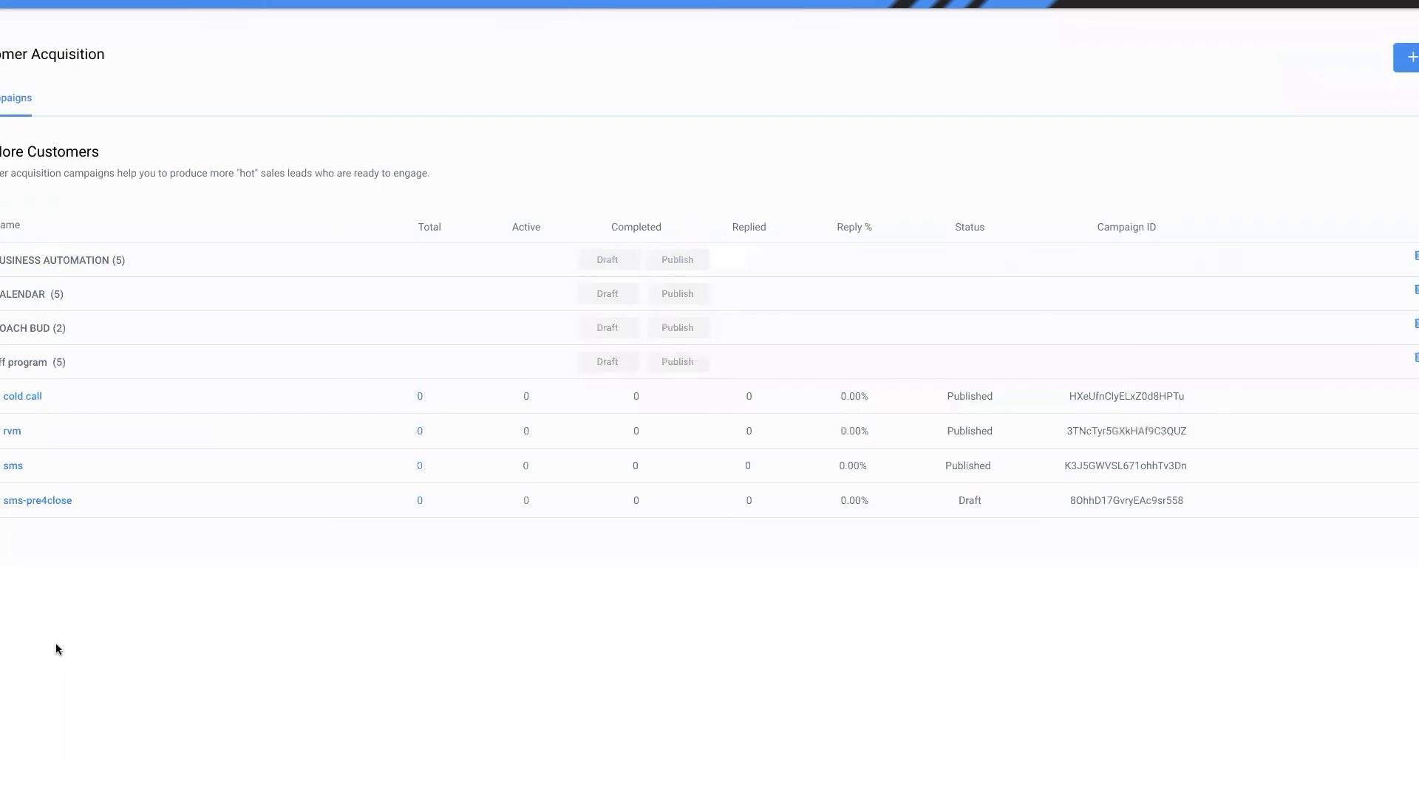
{"action": "left_click", "coordinate": [1406, 57]}
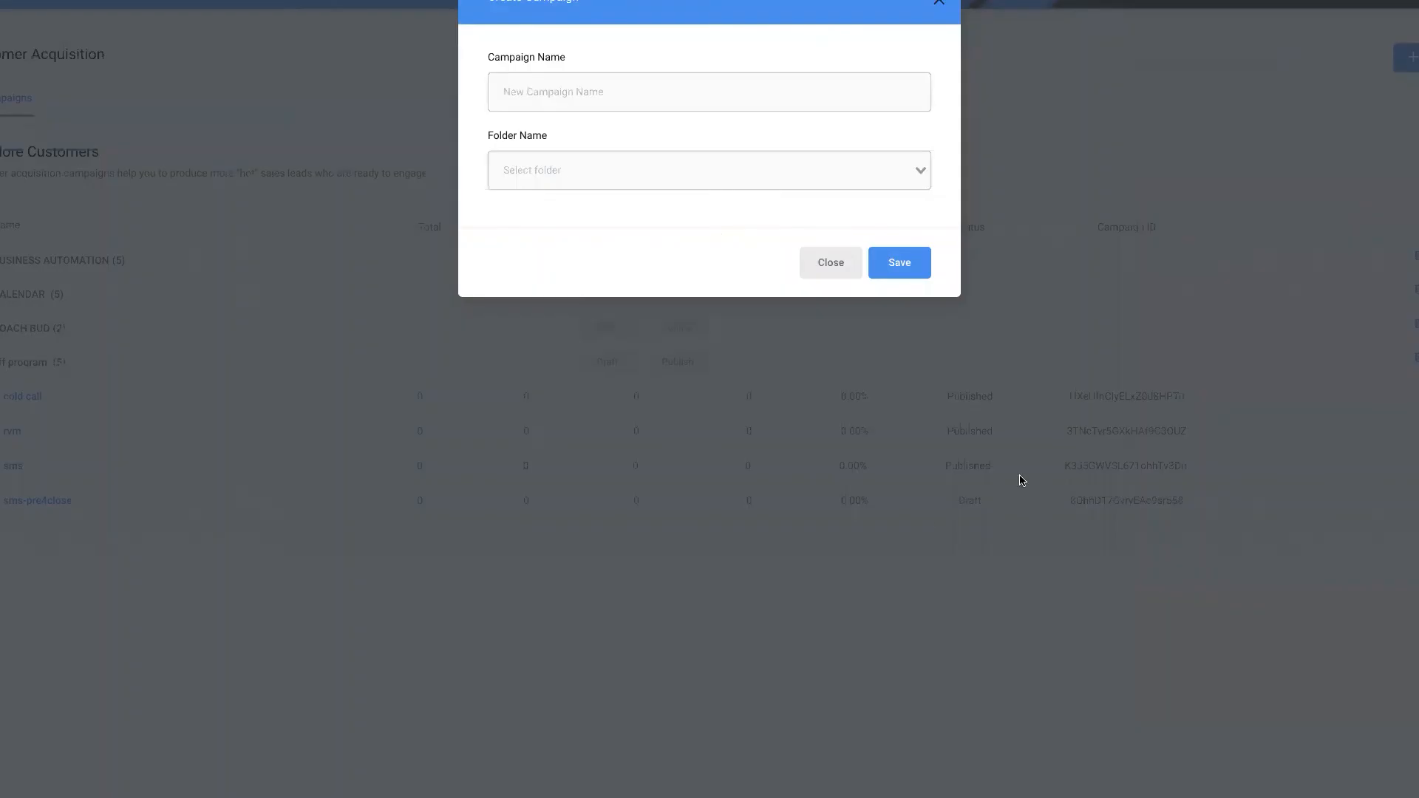
{"action": "left_click", "coordinate": [671, 91]}
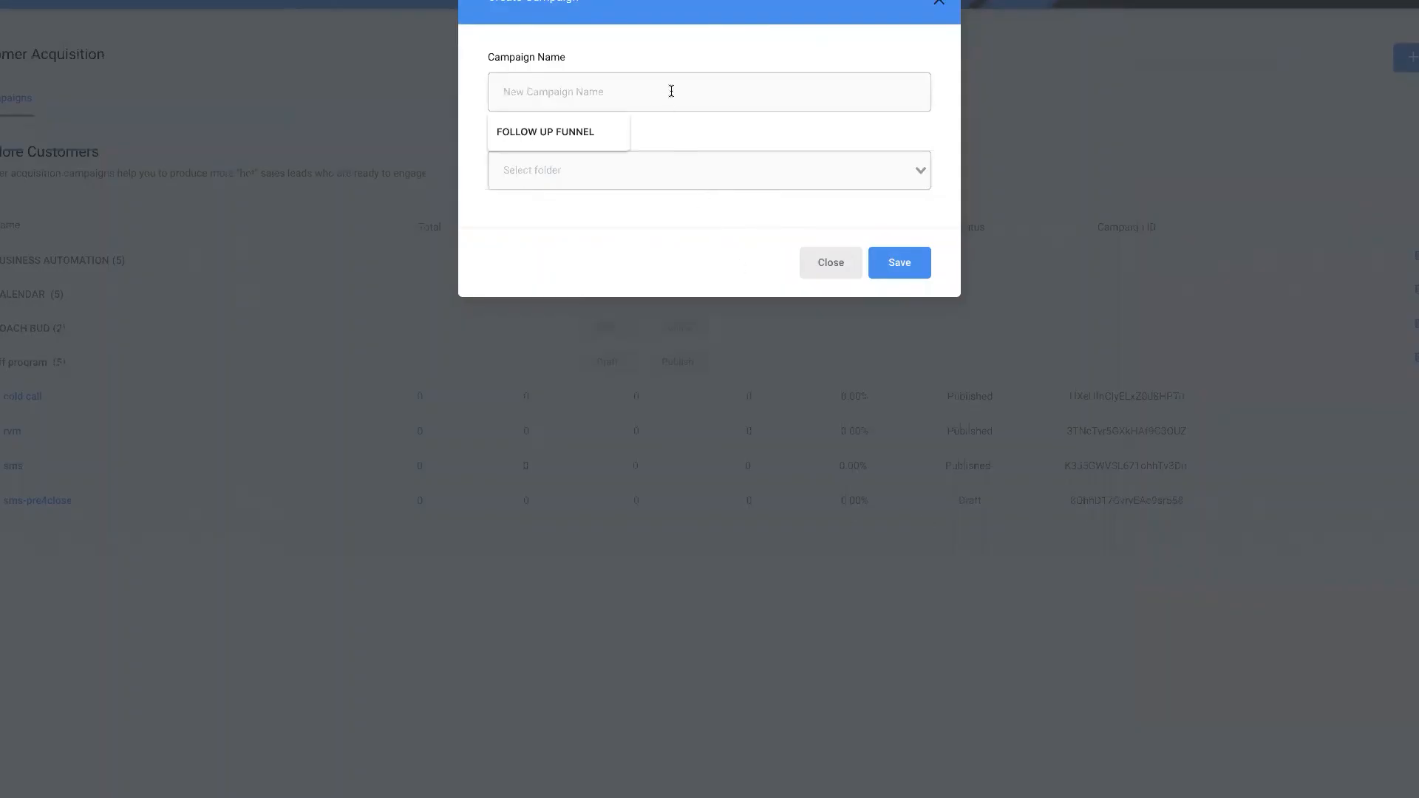
{"action": "type", "text": "rvm-pr"}
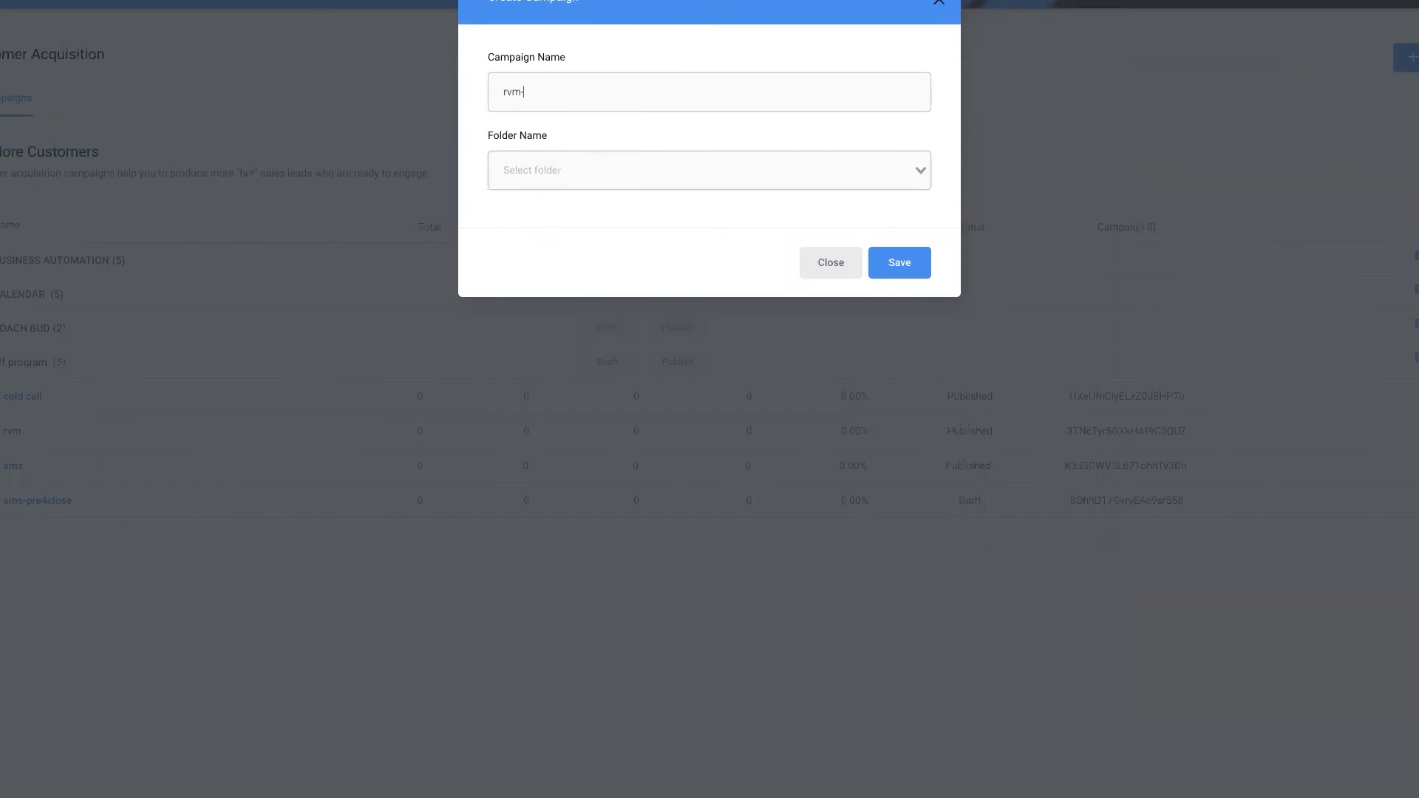
{"action": "type", "text": "e4close"}
{"action": "left_click", "coordinate": [920, 269]}
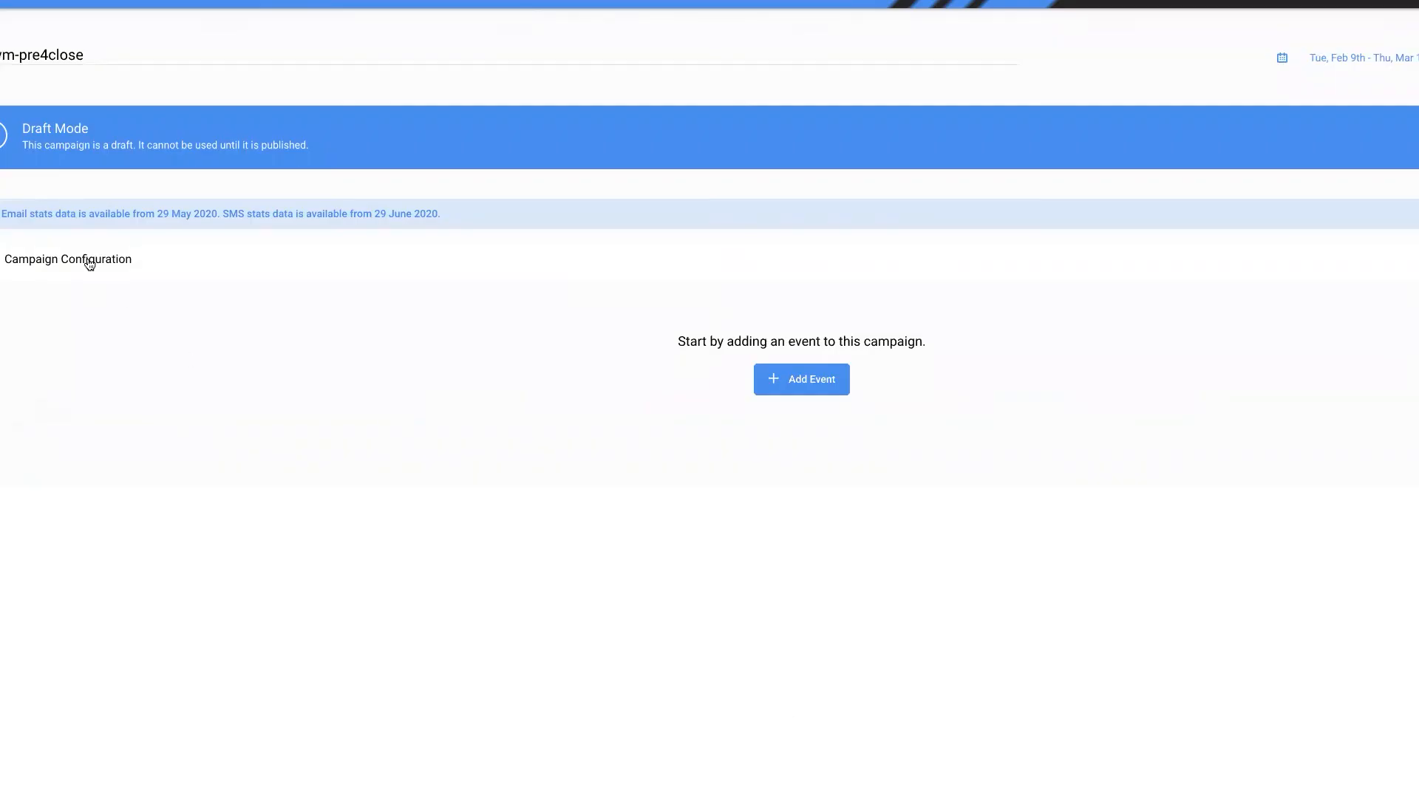
Review the configuration settings of the rvm-pre4close campaign and close them.
{"action": "left_click", "coordinate": [89, 263]}
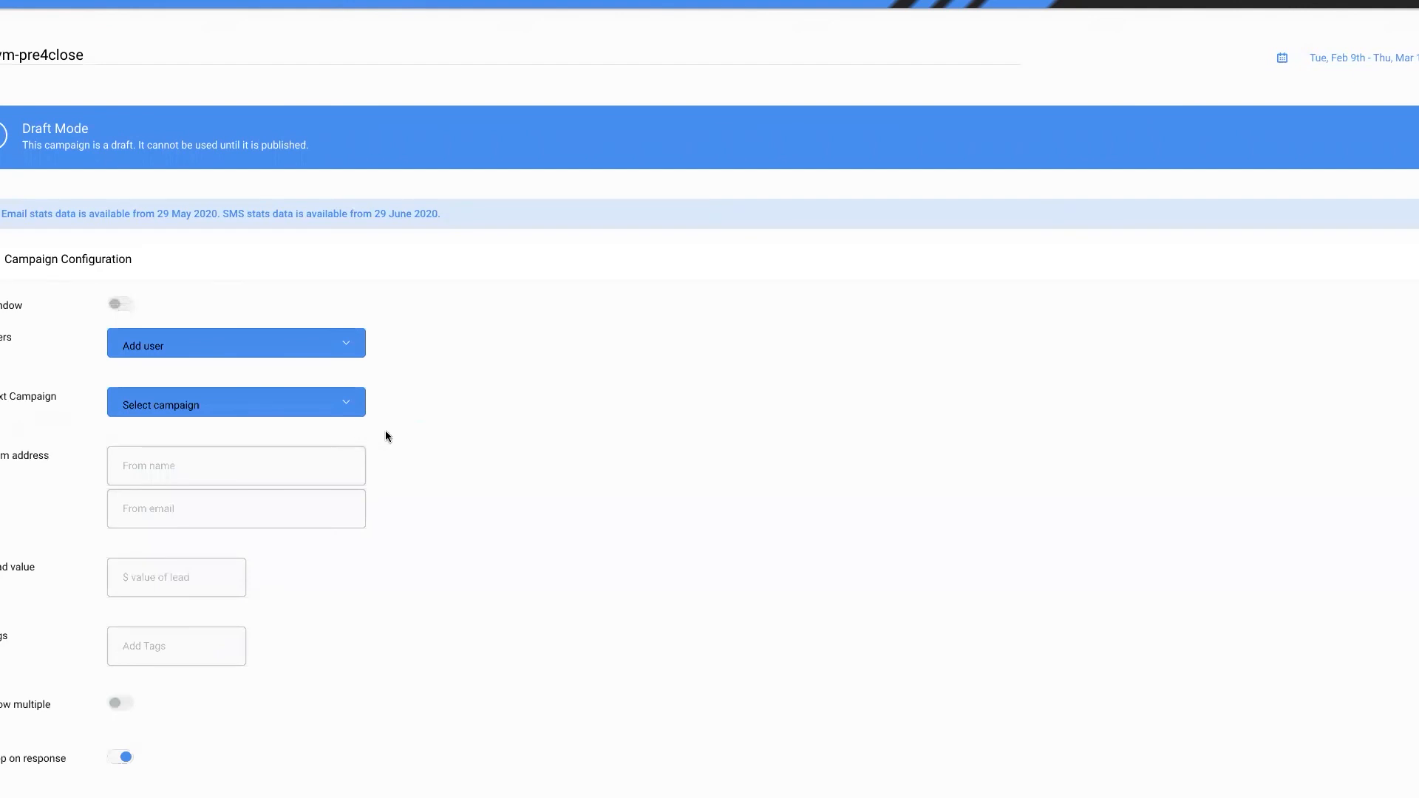
{"action": "scroll", "coordinate": [390, 437], "scroll_direction": "down", "scroll_amount": 2}
{"action": "left_click", "coordinate": [88, 796]}
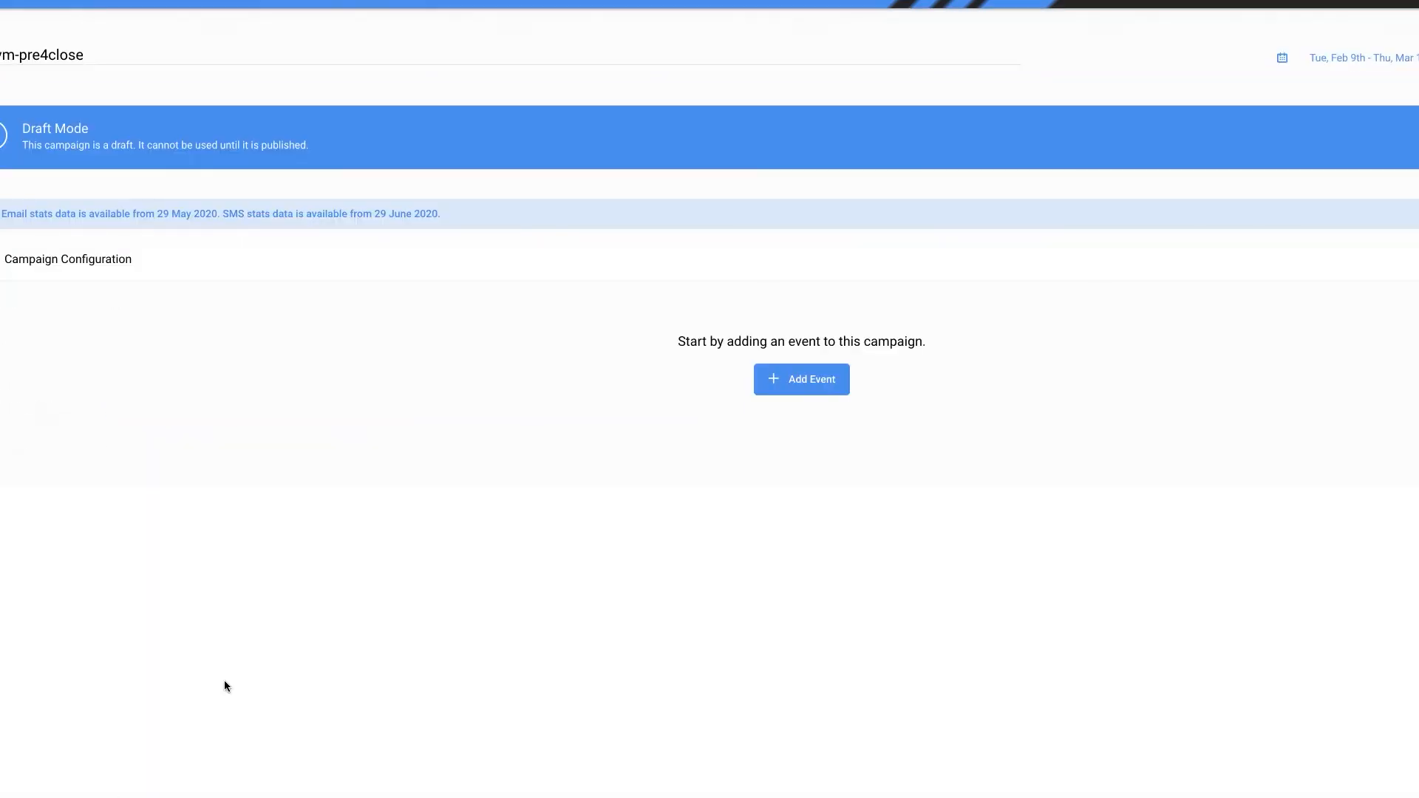
Add a Voicemail event to the rvm-pre4close campaign and close its editor without uploading a voicemail file.
{"action": "left_click", "coordinate": [813, 379]}
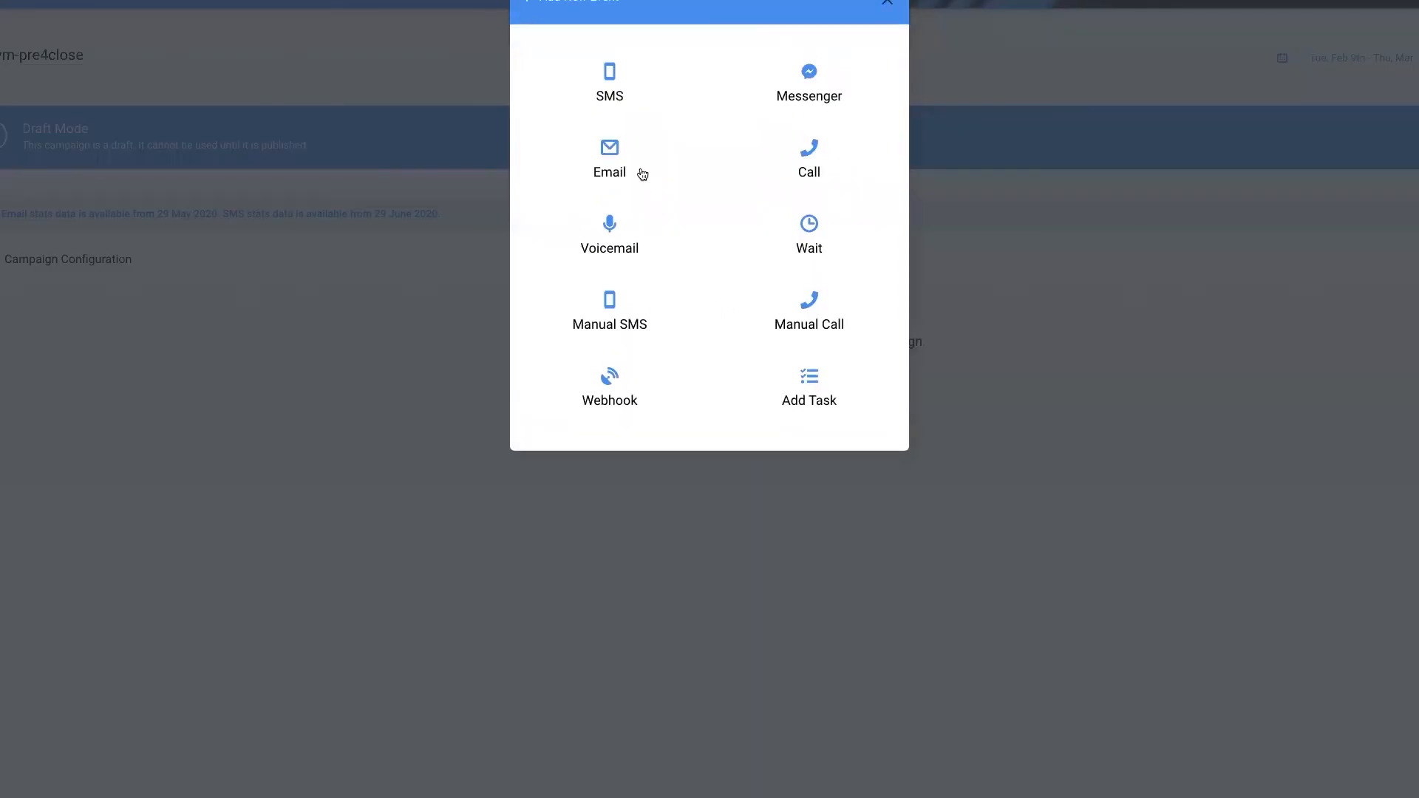
{"action": "left_click", "coordinate": [618, 251]}
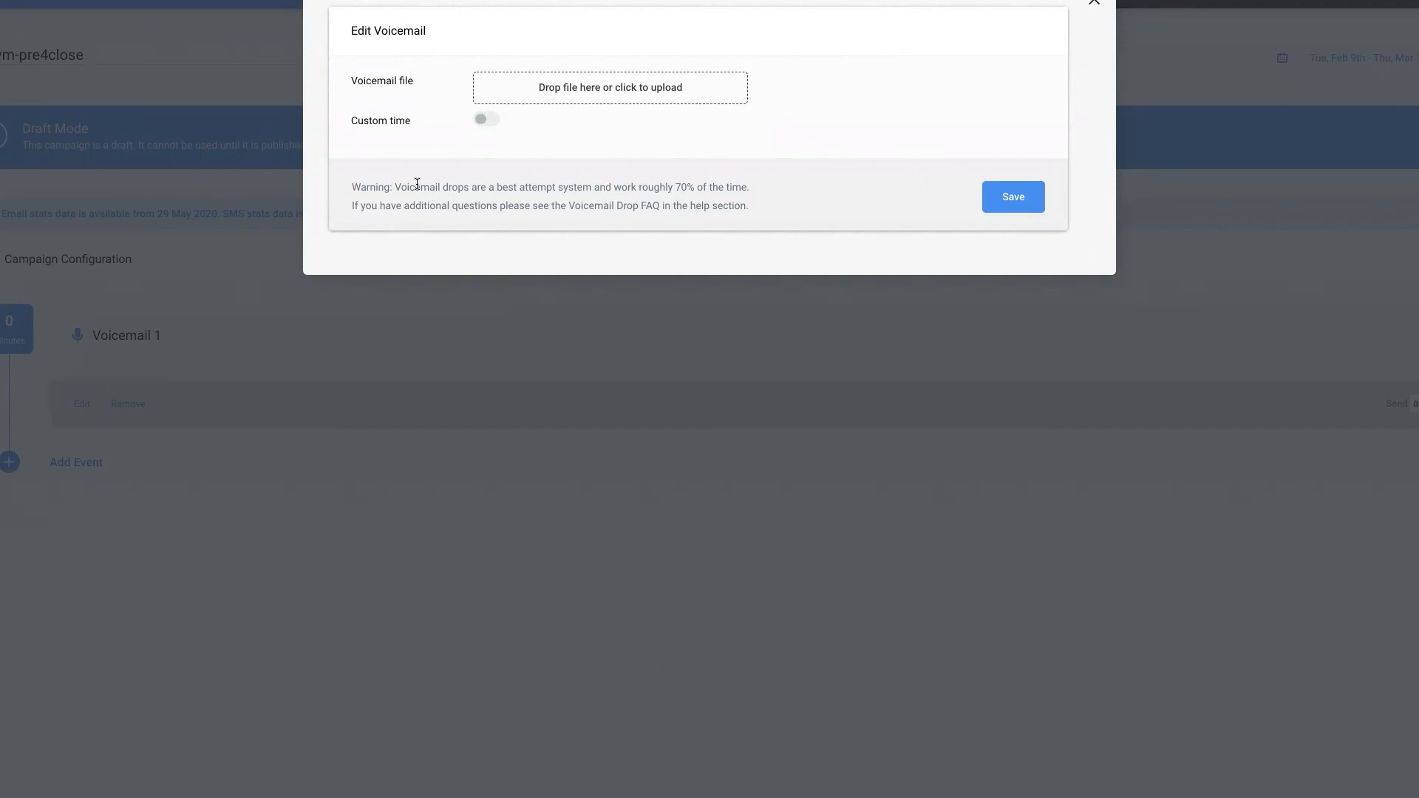
{"action": "left_click", "coordinate": [1094, 2]}
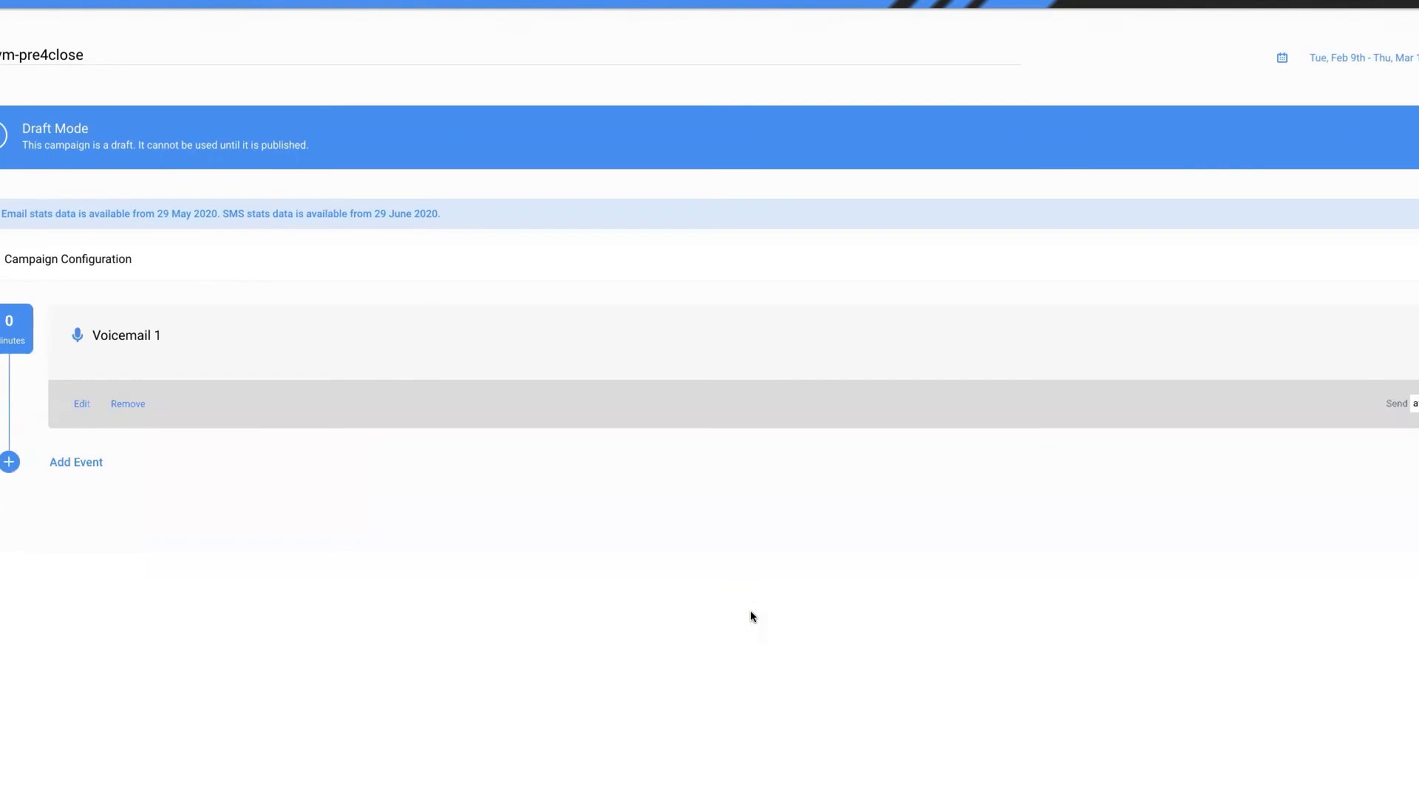